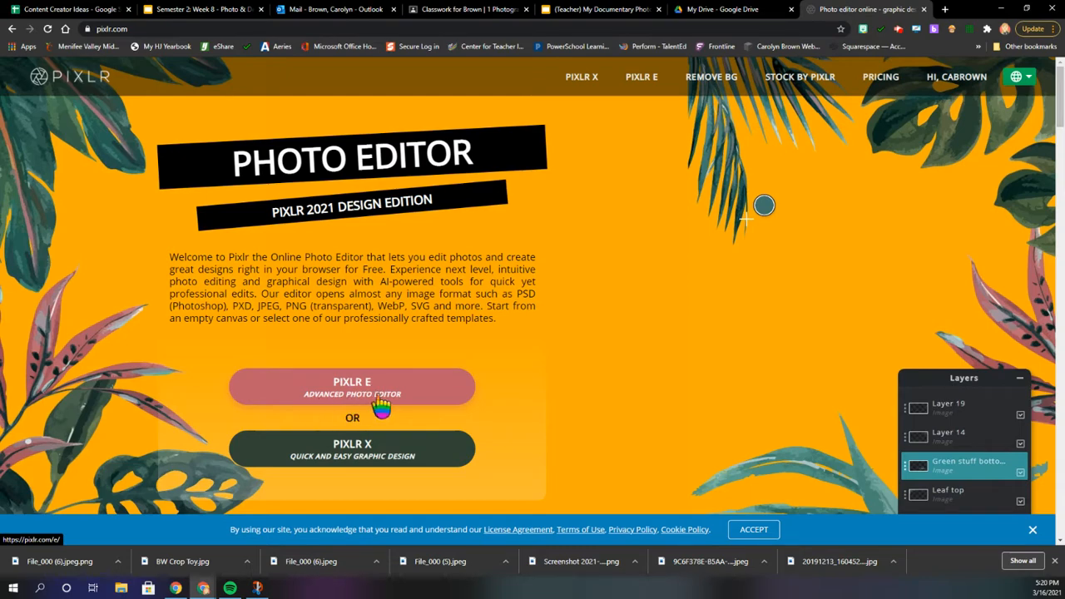
Step: Open the Pixlr E advanced photo editor from the Pixlr home page
left_click(449, 391)
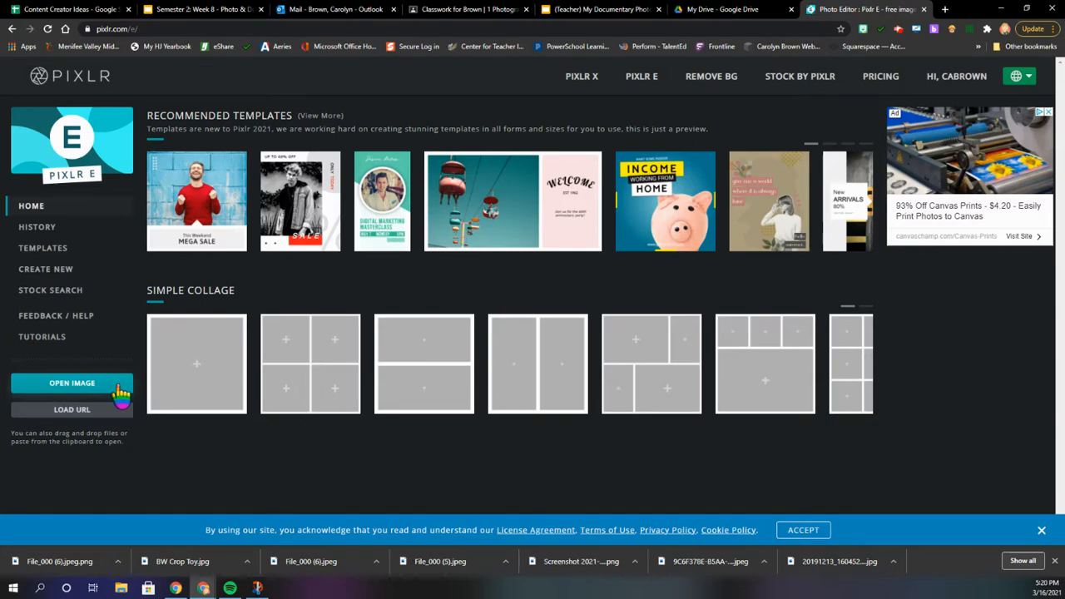
left_click(121, 392)
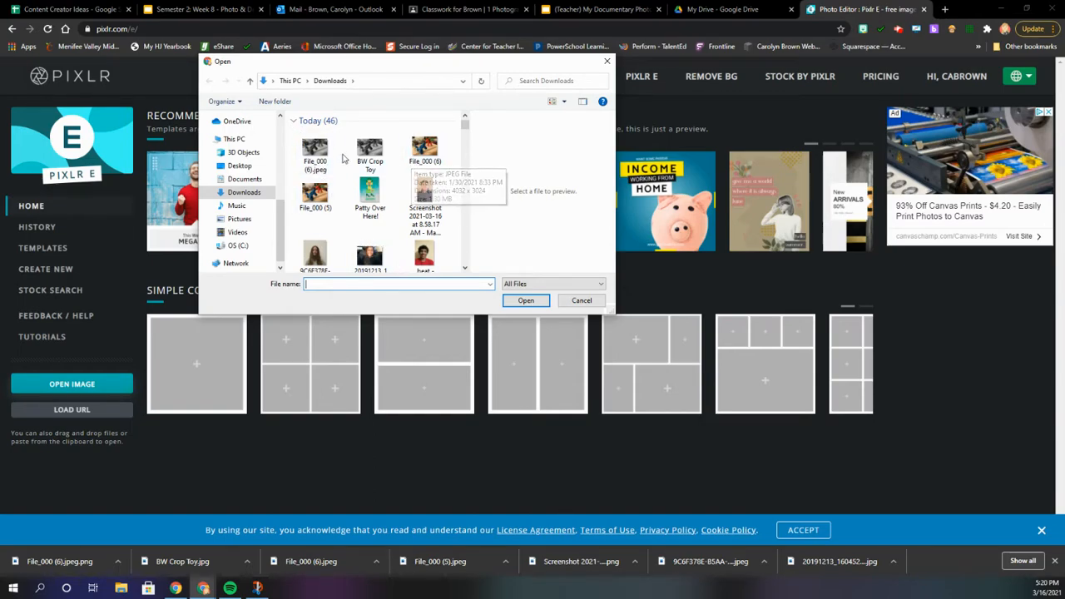
left_click(580, 302)
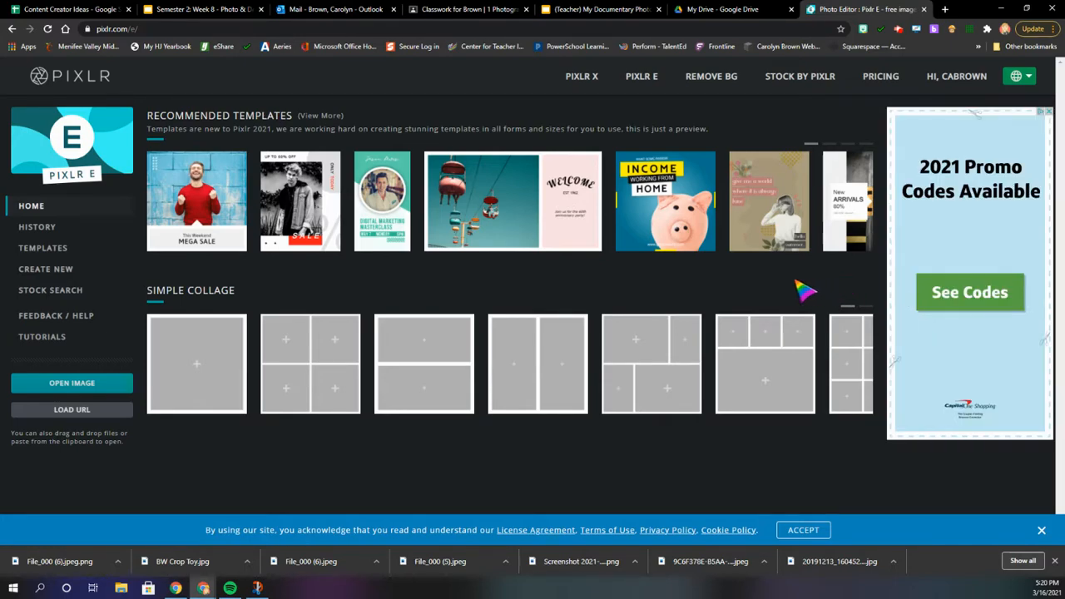
left_click(110, 383)
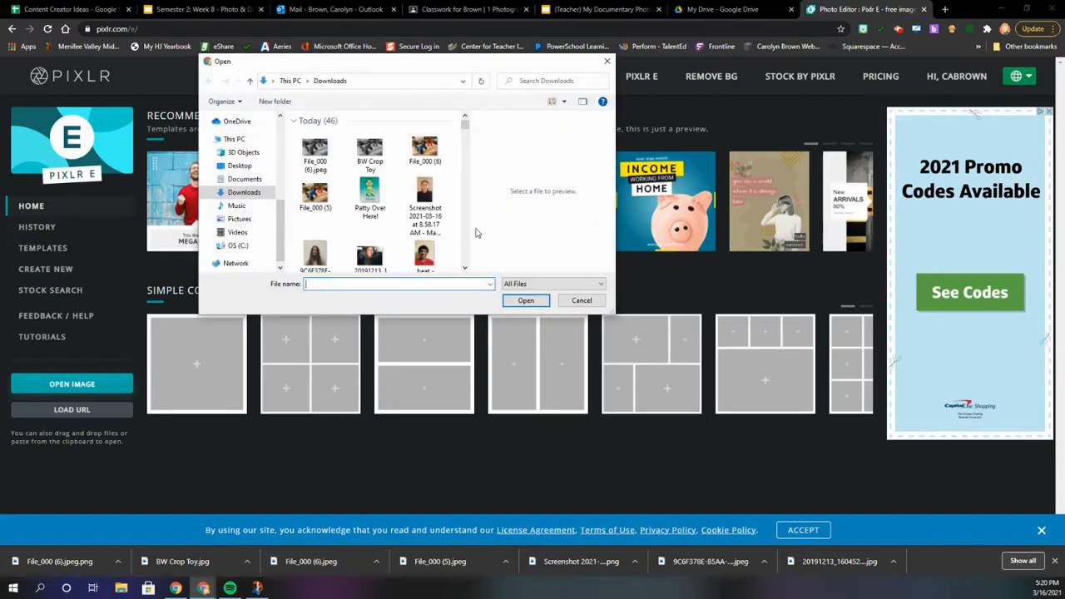
left_click(577, 306)
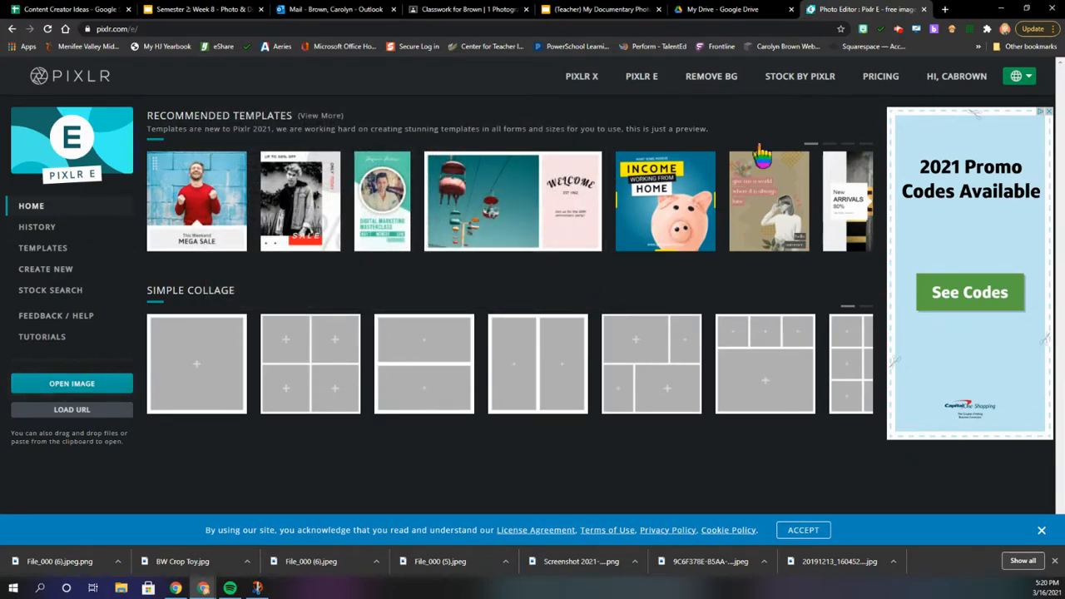
Step: Switch to Google Drive and download the balloon-dog toy photo File_006.jpeg from My Drive
left_click(713, 11)
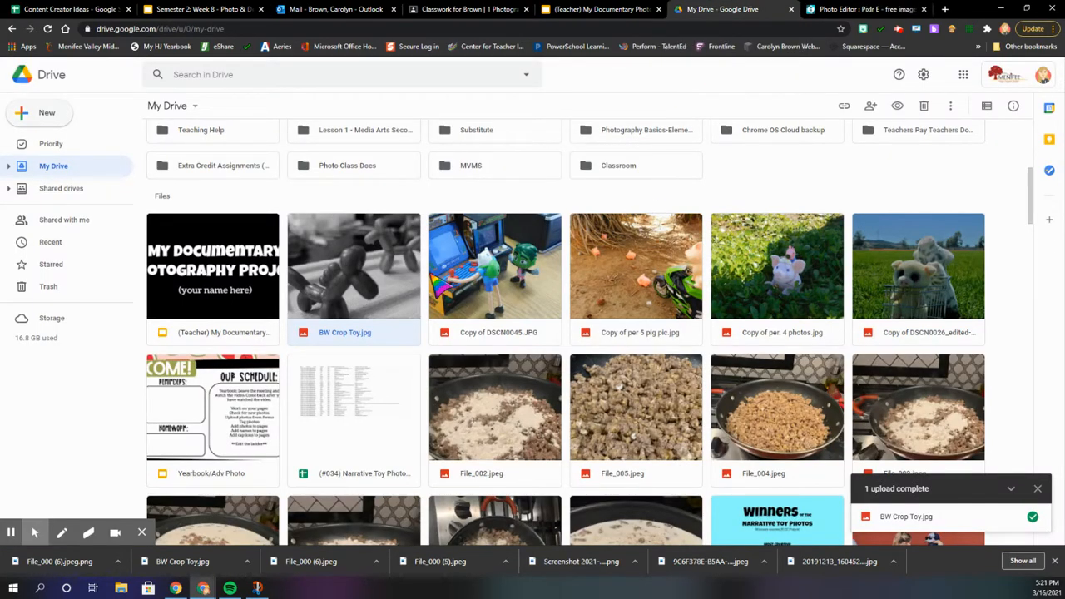
scroll(551, 331, "down", 10)
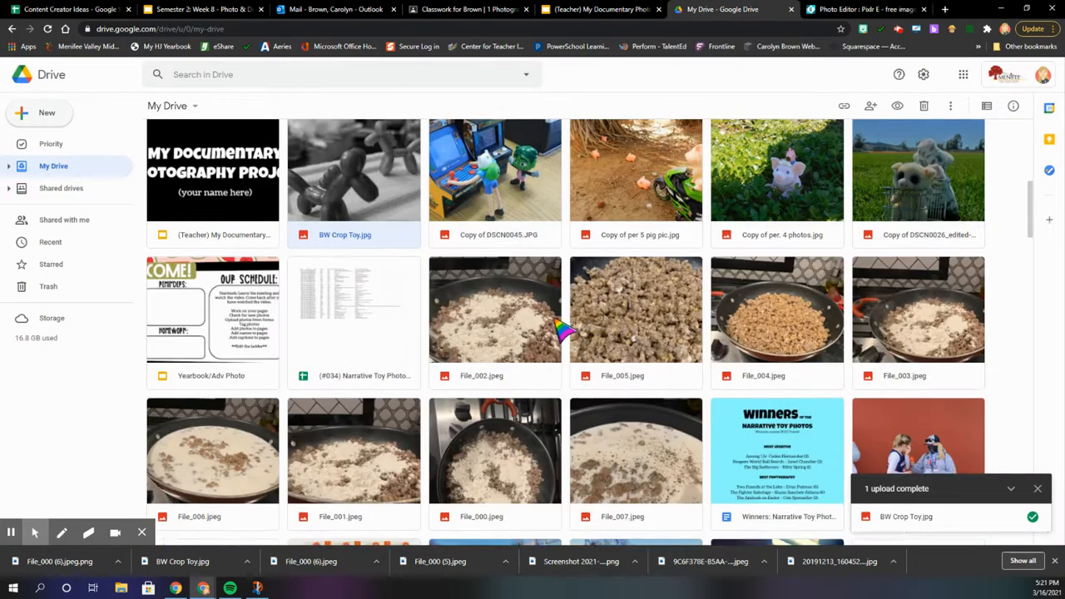
scroll(566, 326, "down", 3)
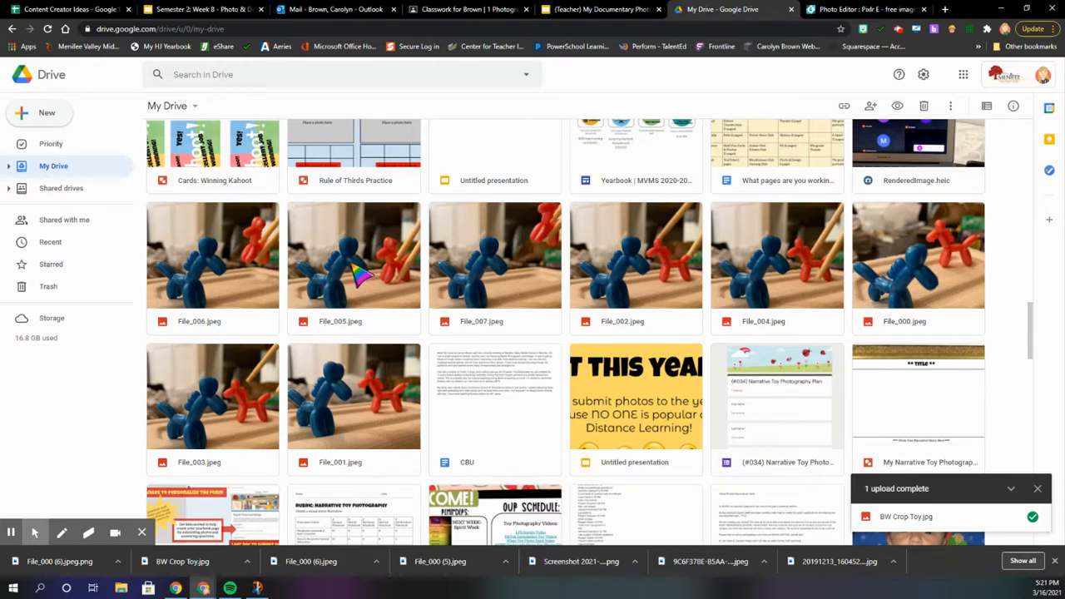
left_click(215, 262)
right_click(215, 262)
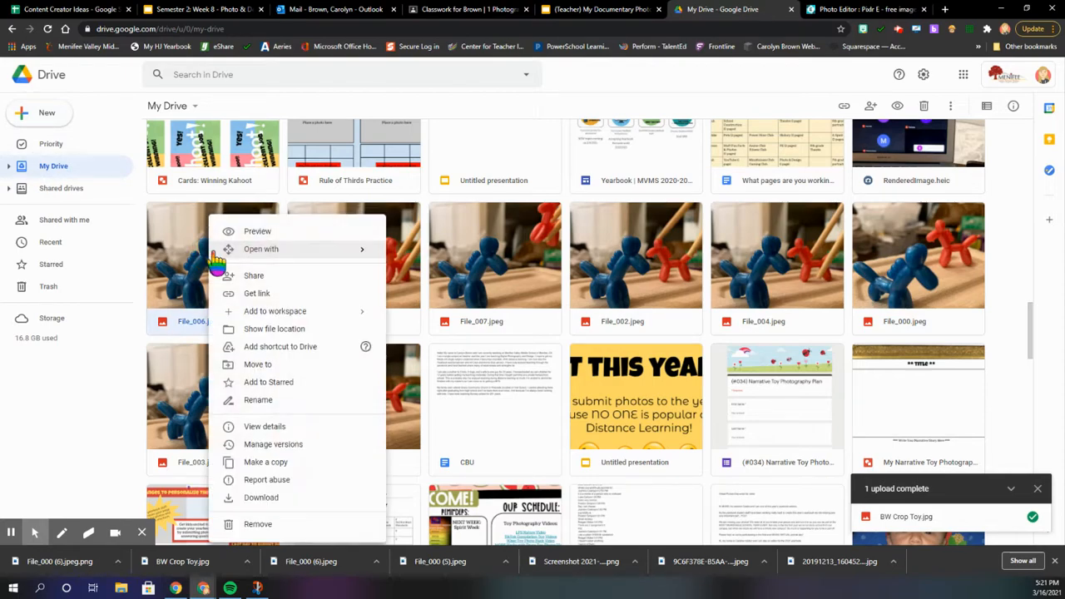
left_click(260, 499)
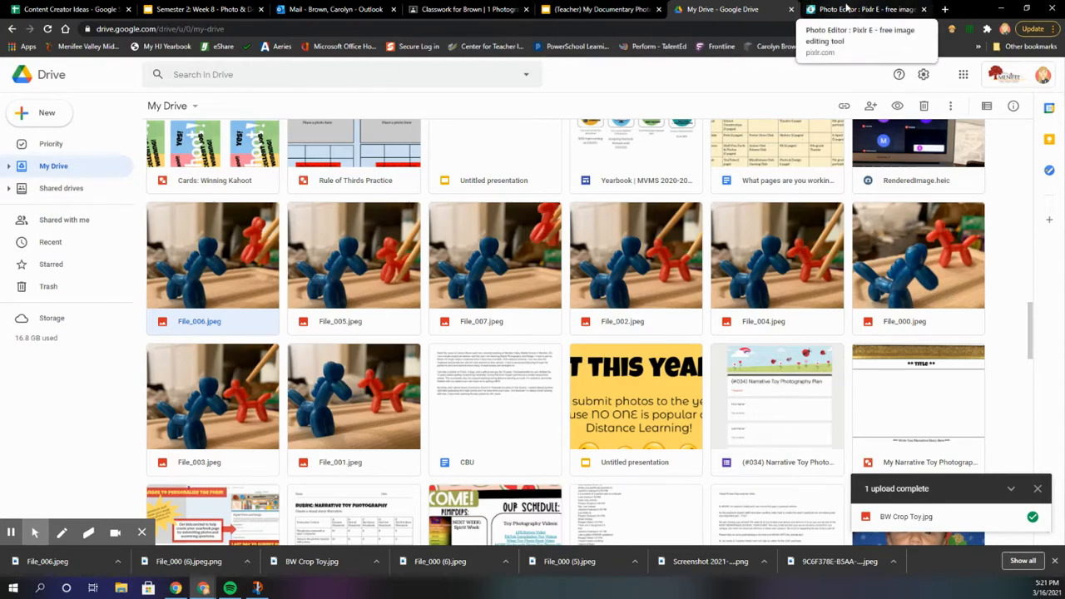
Step: Switch back to Pixlr E and open File_006 from Downloads, pre-resized to the Web size of 1280 x 960
left_click(849, 10)
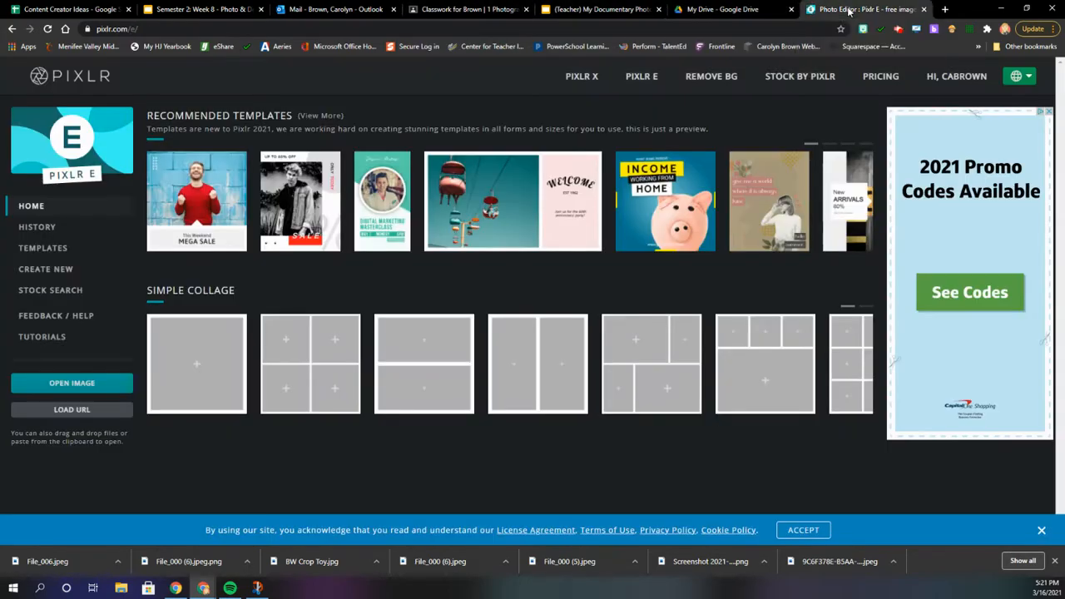
left_click(73, 386)
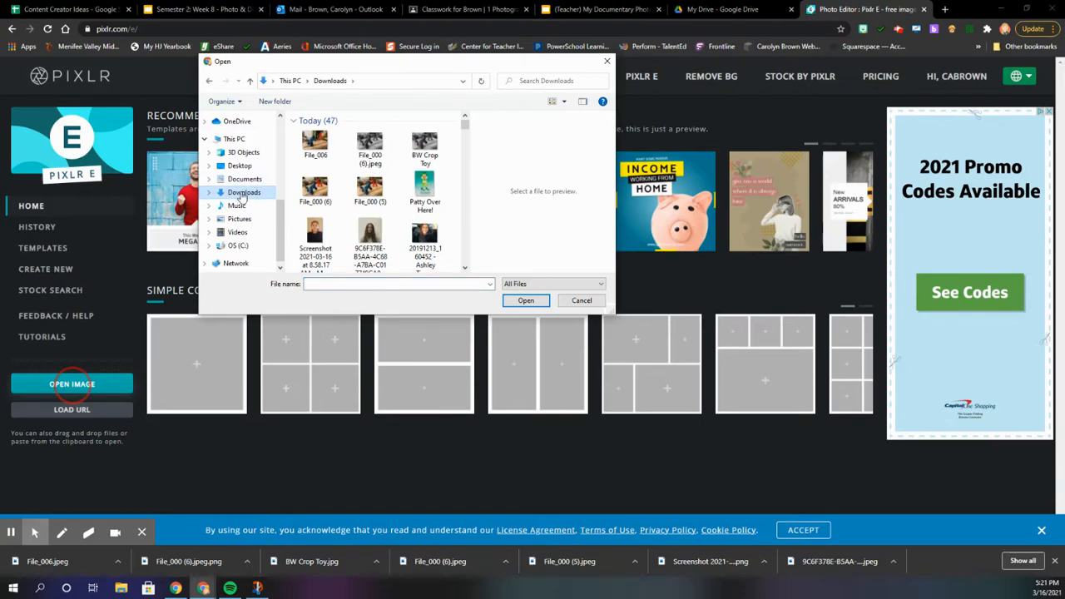
scroll(243, 170, "up", 5)
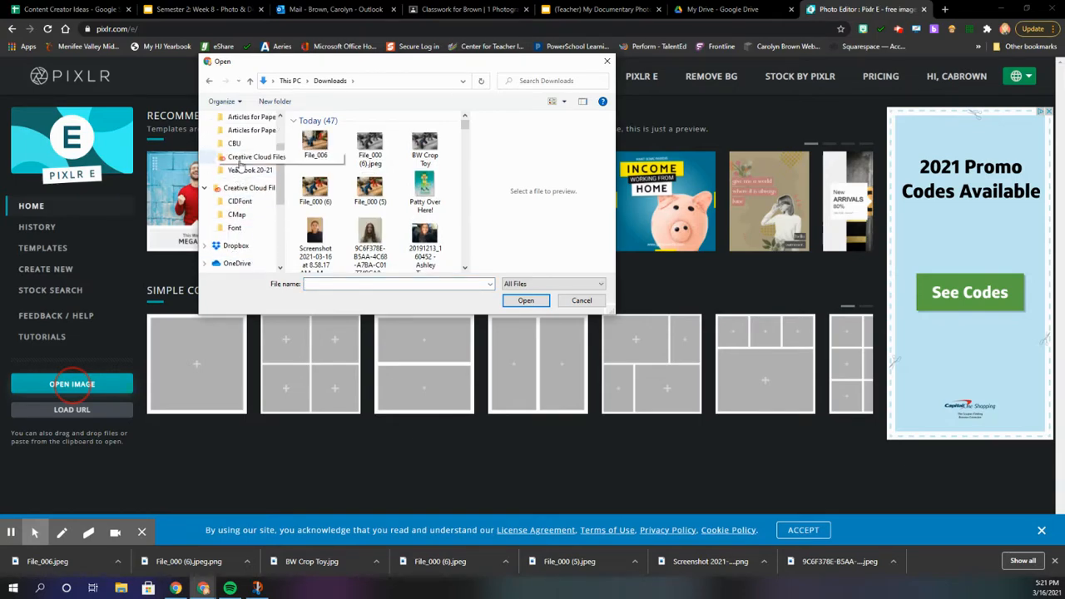
scroll(248, 158, "down", 5)
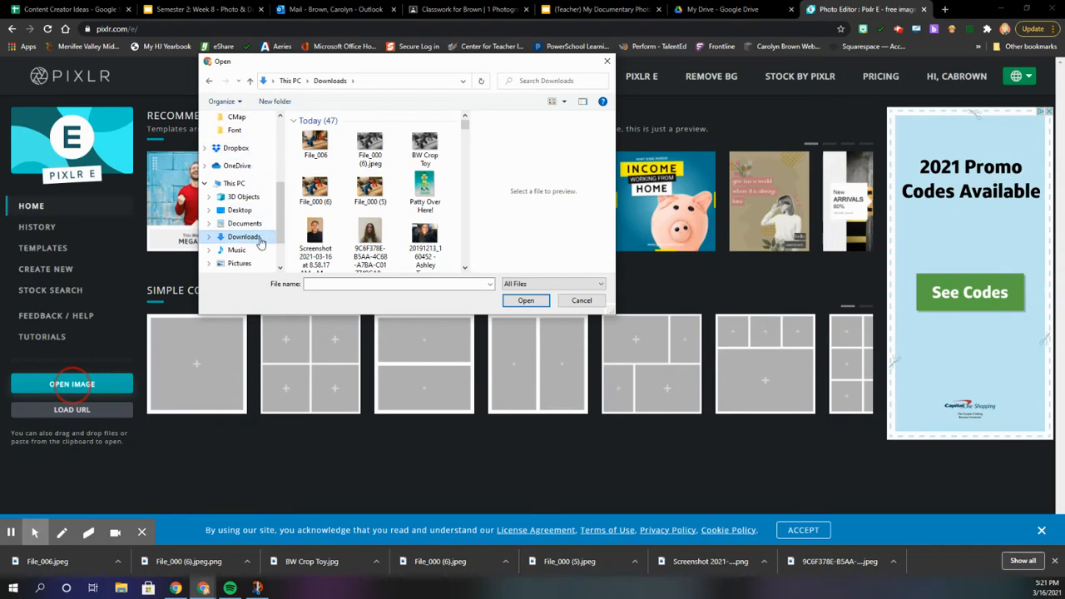
double_click(317, 144)
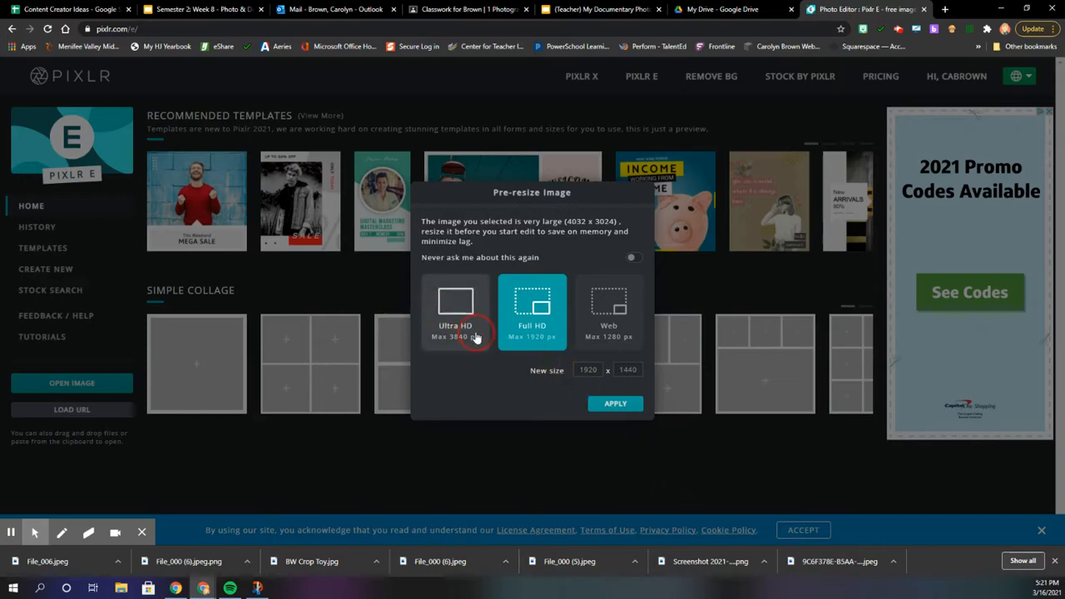
left_click(610, 308)
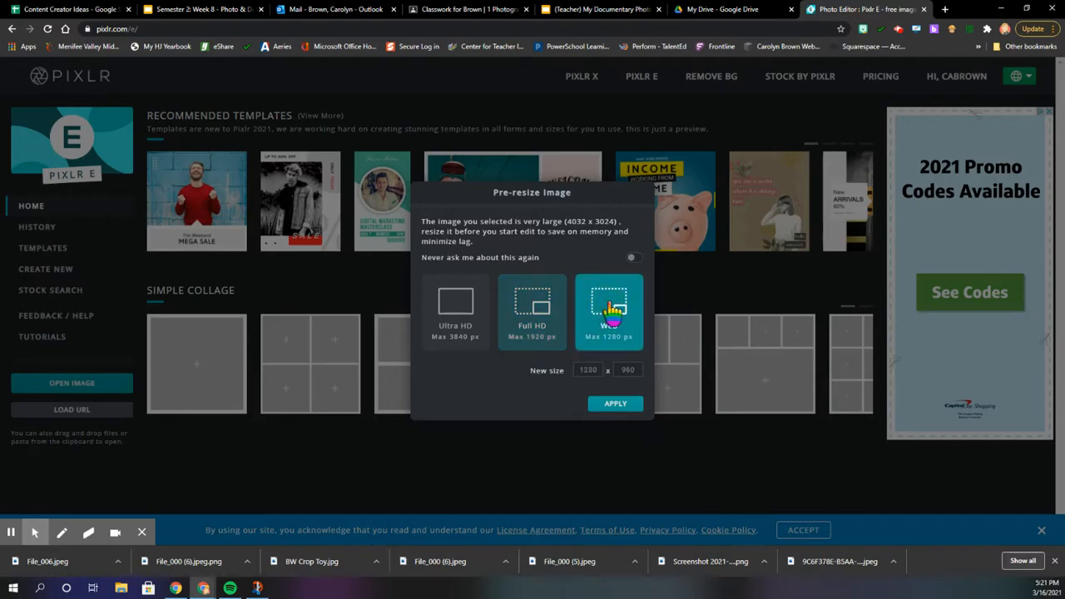
left_click(616, 406)
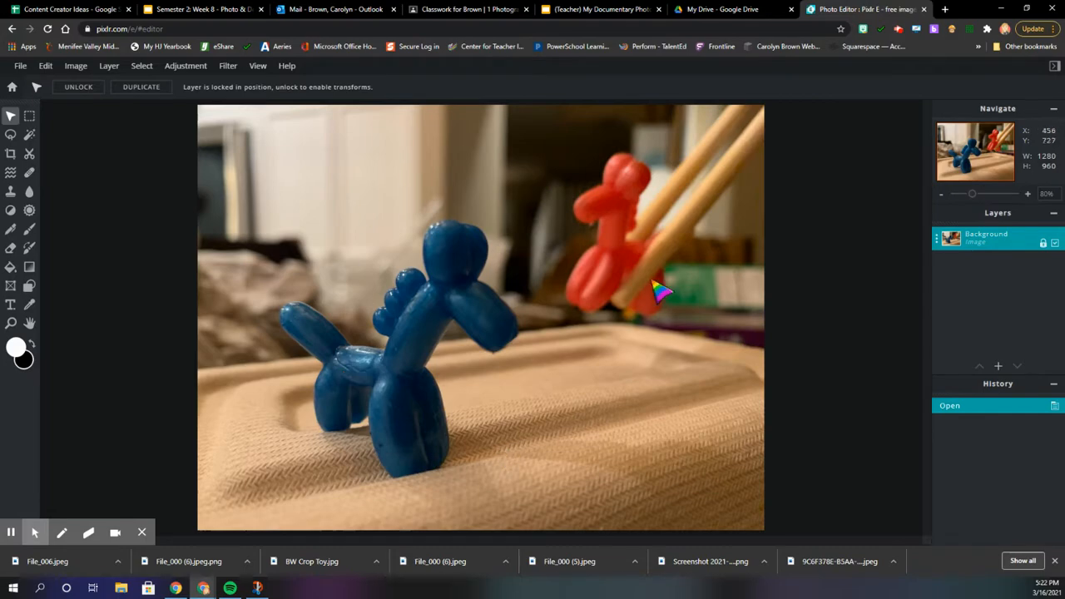
Step: Start a free crop of the photo and check both toys against the rule-of-thirds grid
mouse_move(972, 200)
left_mouse_down()
mouse_move(987, 197)
mouse_move(970, 202)
left_mouse_up()
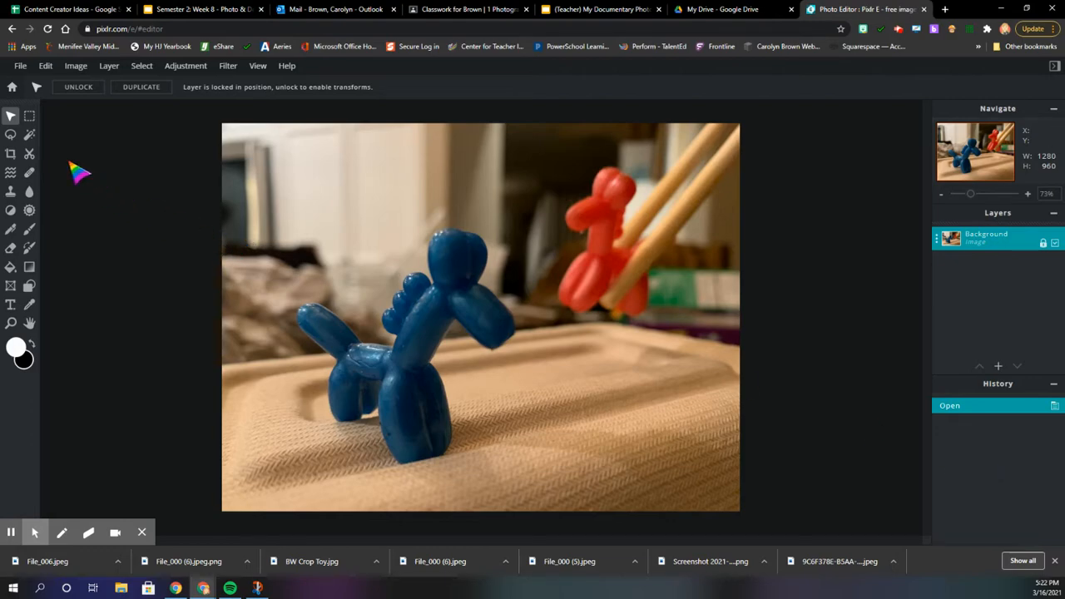
left_click(10, 156)
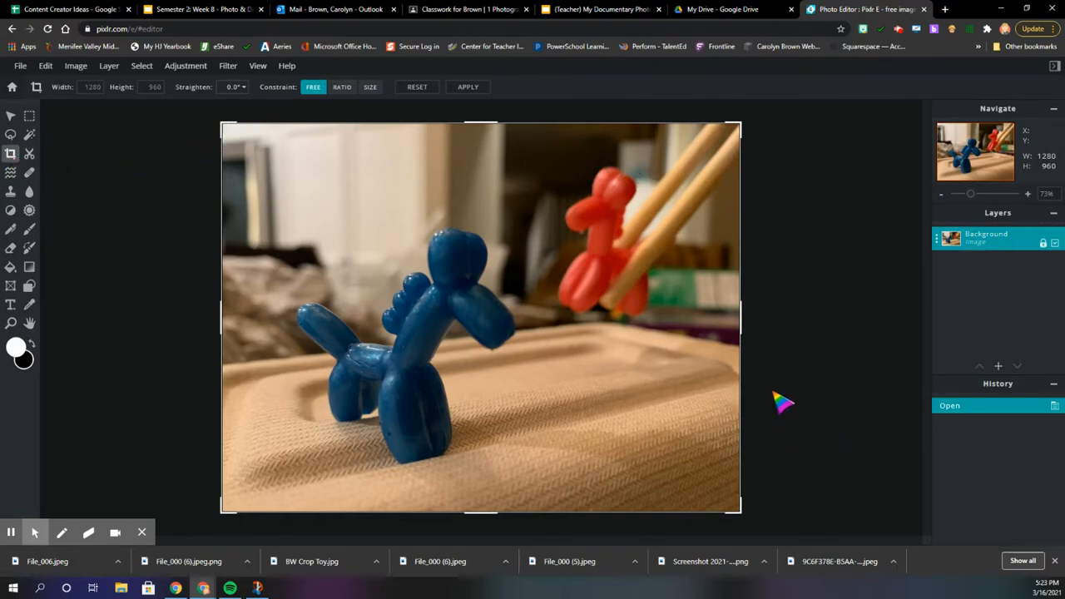
left_click(746, 331)
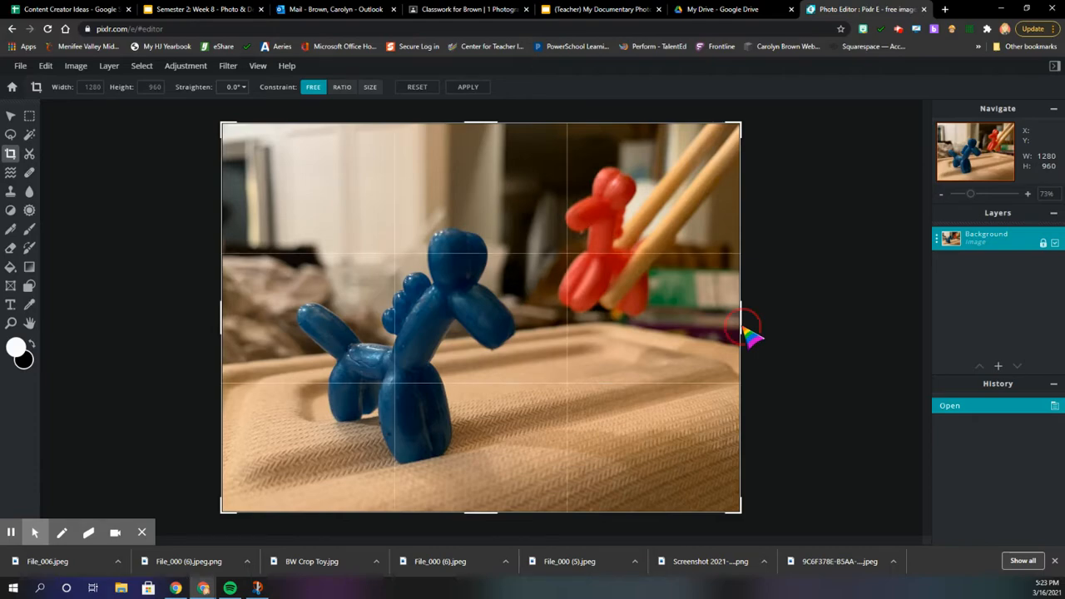
left_click(735, 203)
left_click(743, 124)
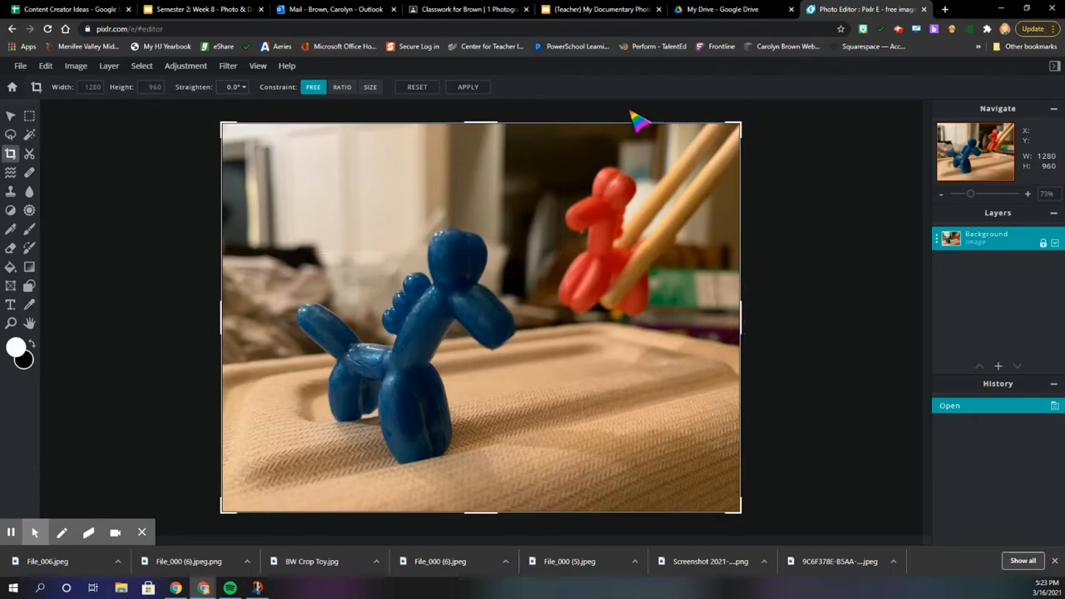
left_click(541, 269)
left_click(634, 316)
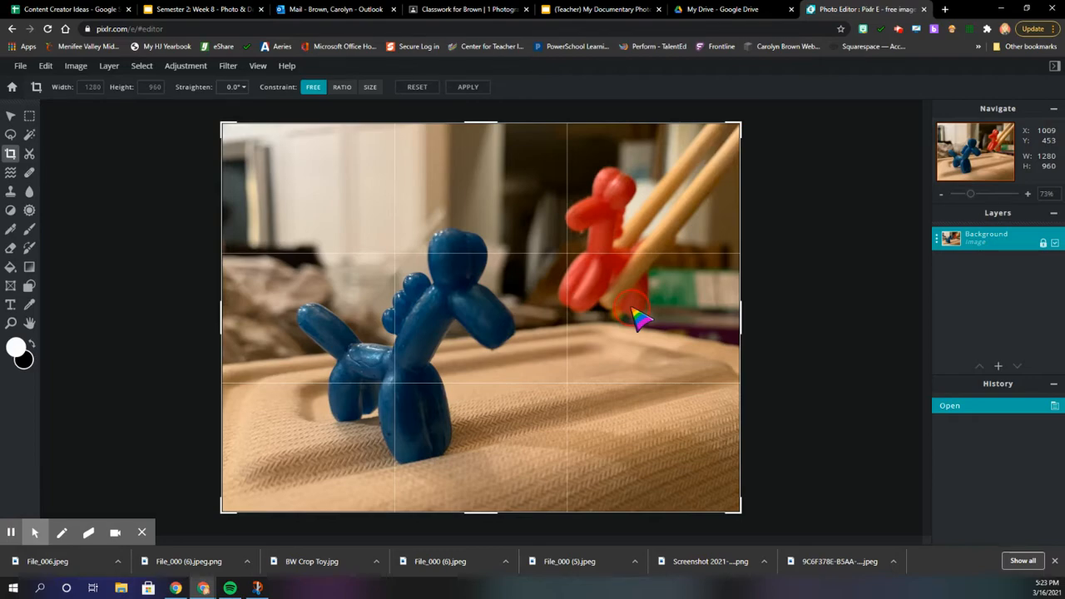
Step: Crop the photo to about 1067 x 844 px, trimming all sides and lining up the toys with the rule-of-thirds lines
left_click_drag(743, 514, 596, 426)
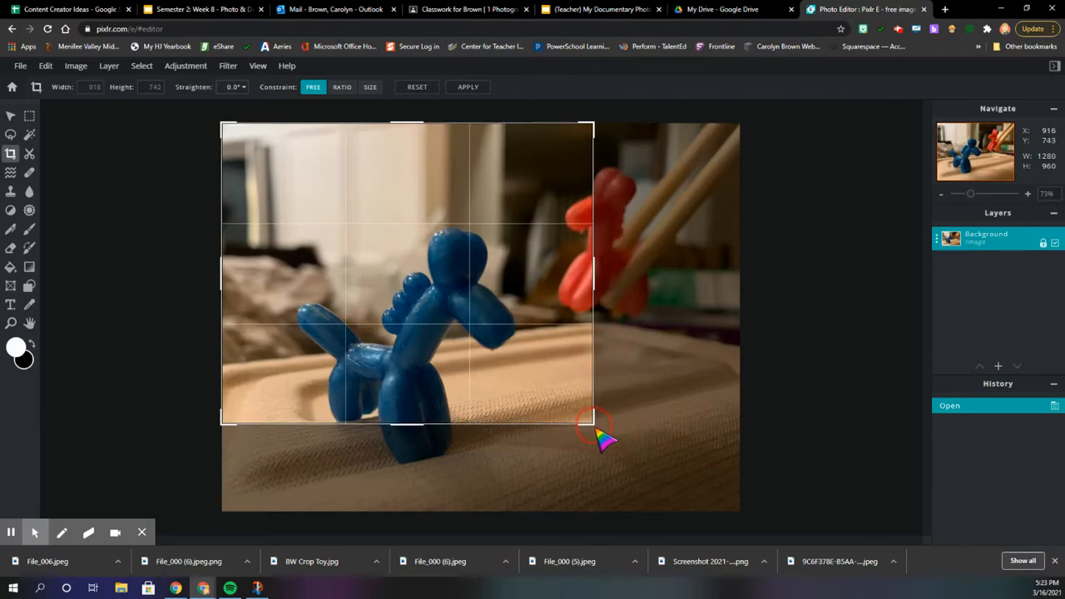
left_click_drag(499, 308, 554, 361)
left_click_drag(666, 185, 715, 153)
mouse_move(571, 325)
left_mouse_down()
mouse_move(561, 304)
mouse_move(592, 262)
mouse_move(554, 283)
mouse_move(558, 313)
mouse_move(581, 317)
mouse_move(568, 311)
left_mouse_up()
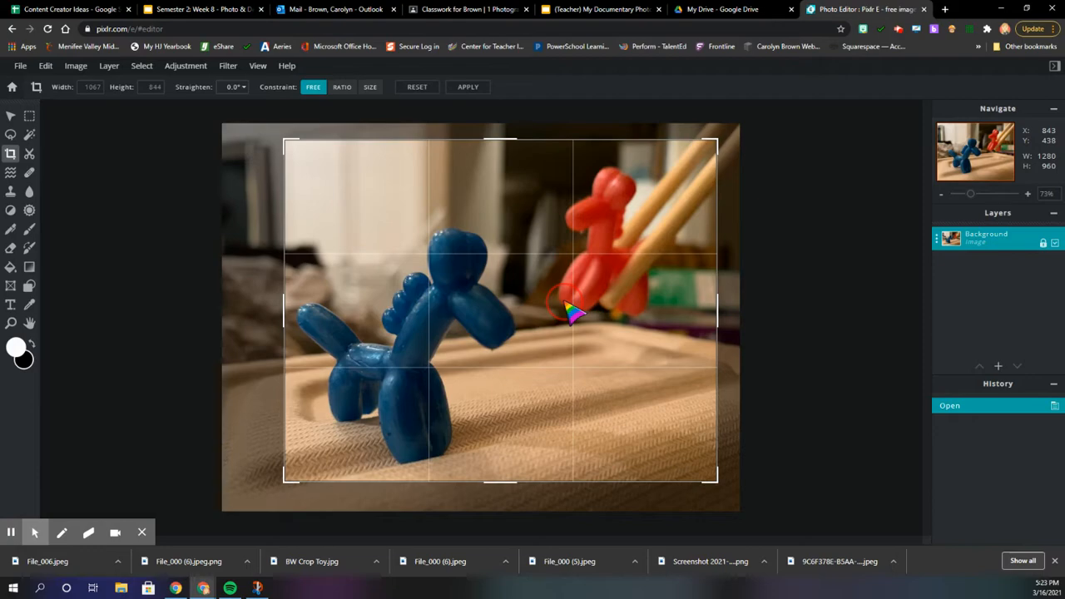
left_click_drag(569, 309, 567, 308)
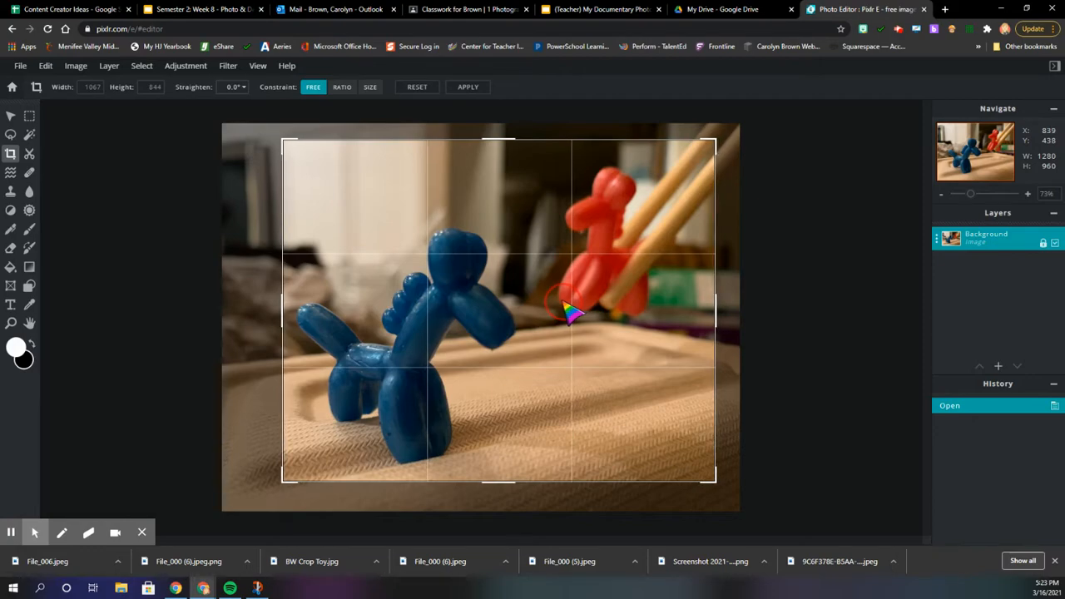
left_click_drag(567, 308, 569, 309)
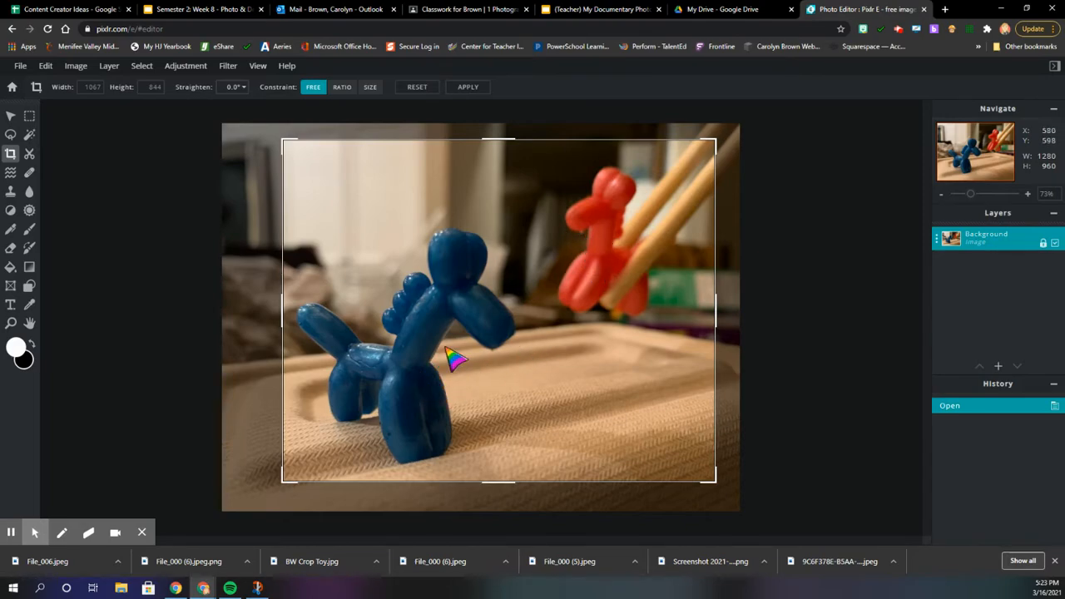
left_click_drag(530, 388, 531, 389)
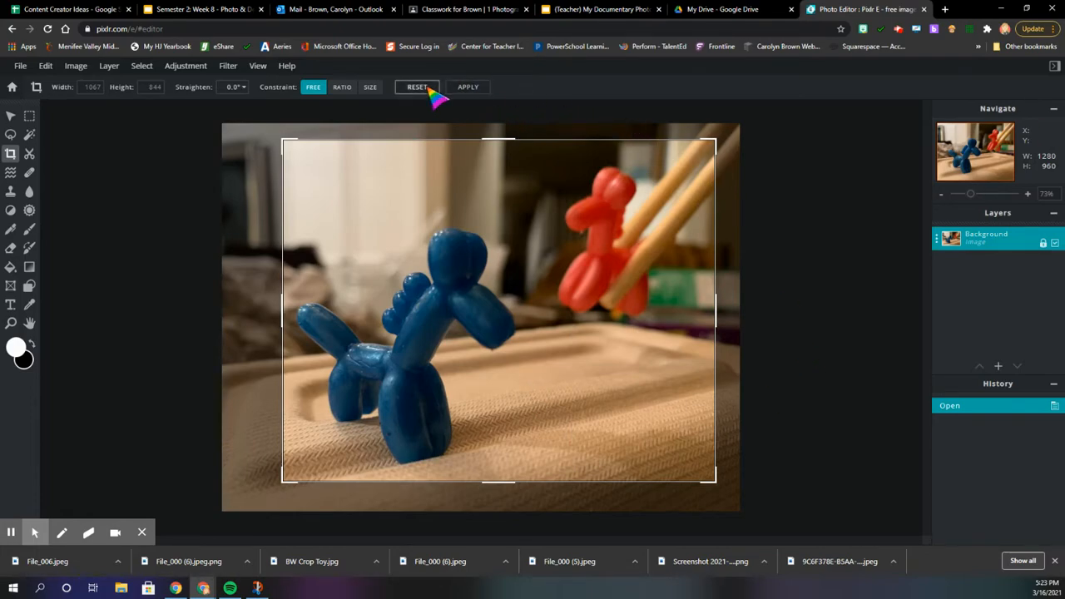
left_click(479, 93)
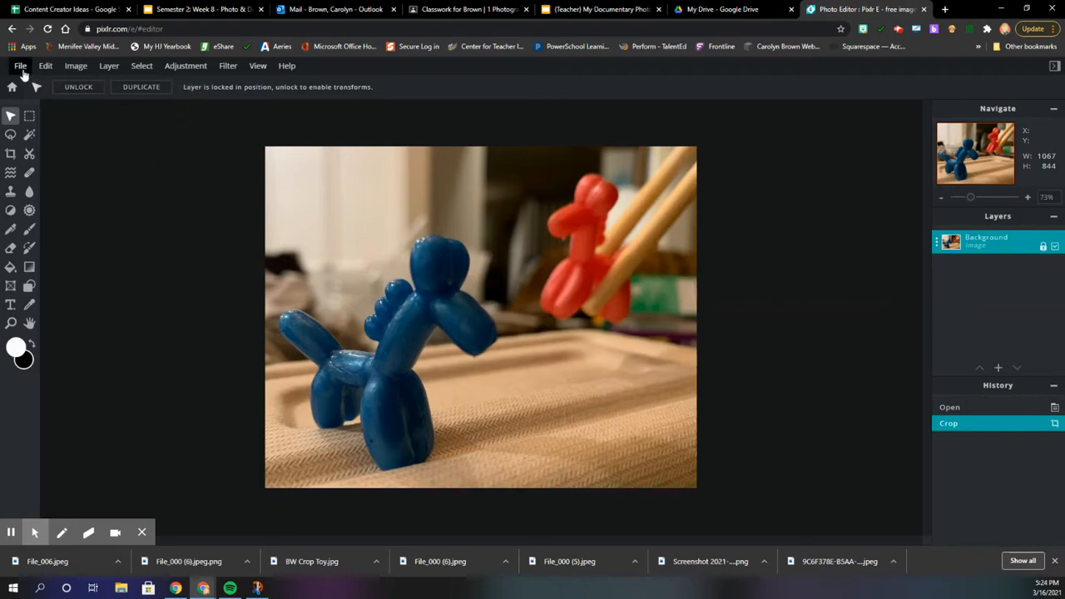
Step: Try the Auto B&W adjustment on the cropped photo and revert to the Crop history state
left_click(185, 66)
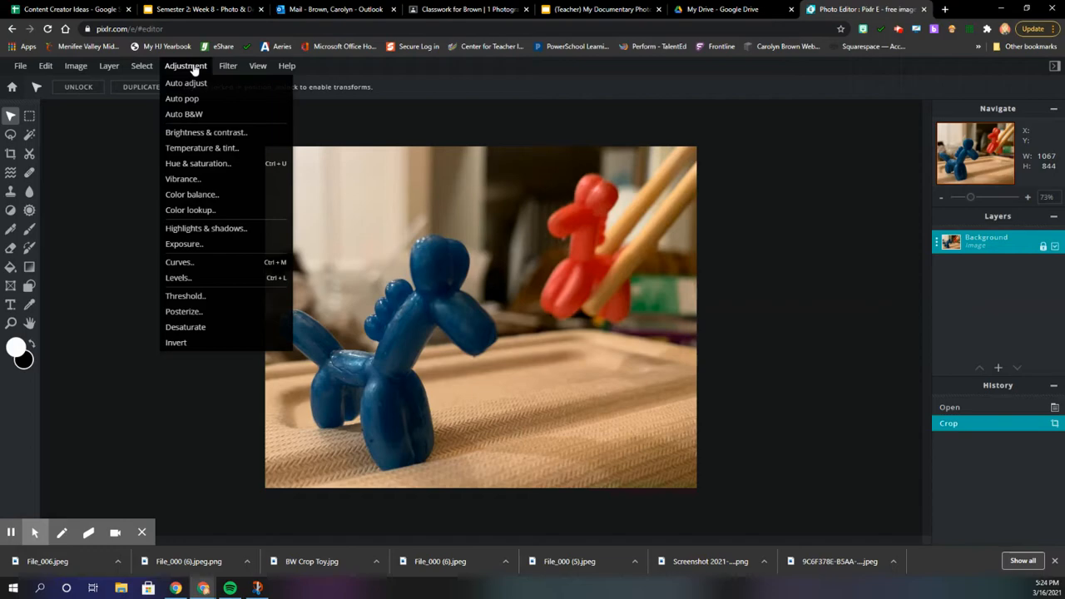
left_click(209, 116)
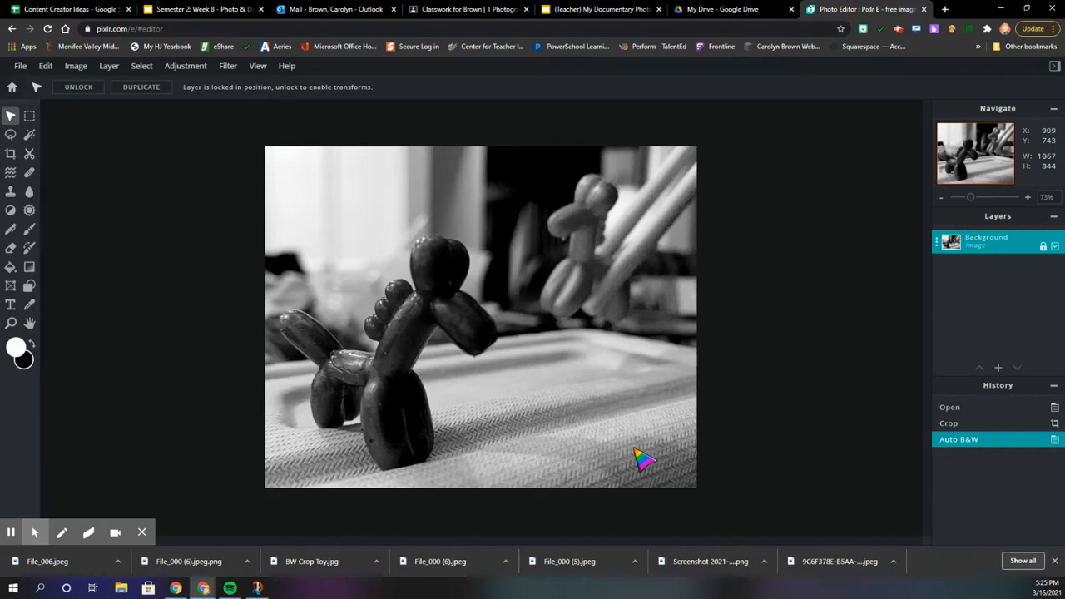
left_click(955, 424)
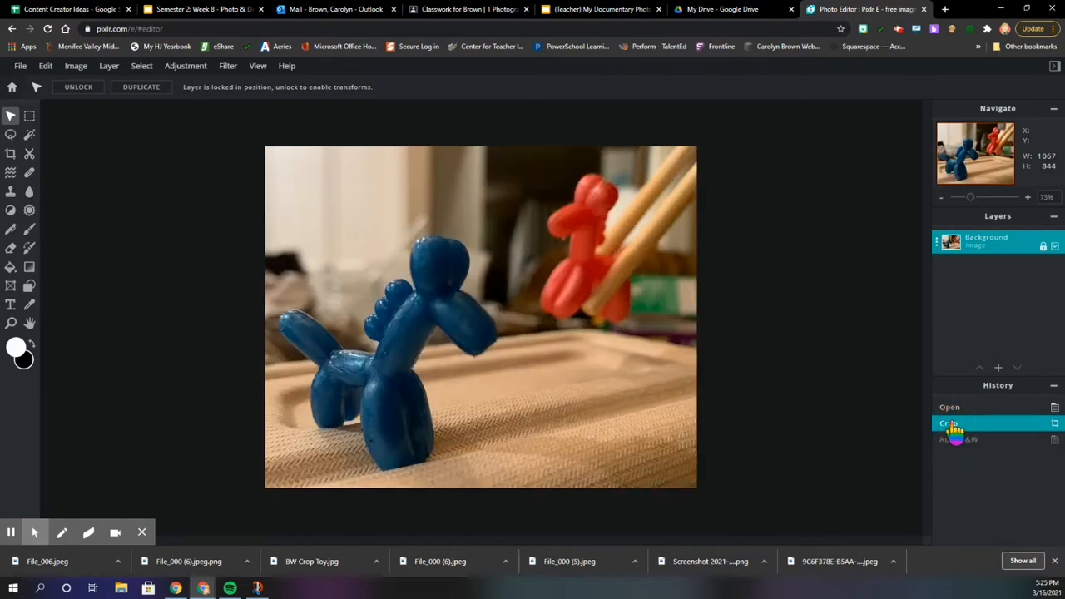
Step: Turn the photo black and white by applying a Hue & saturation adjustment with saturation at -100
left_click(196, 68)
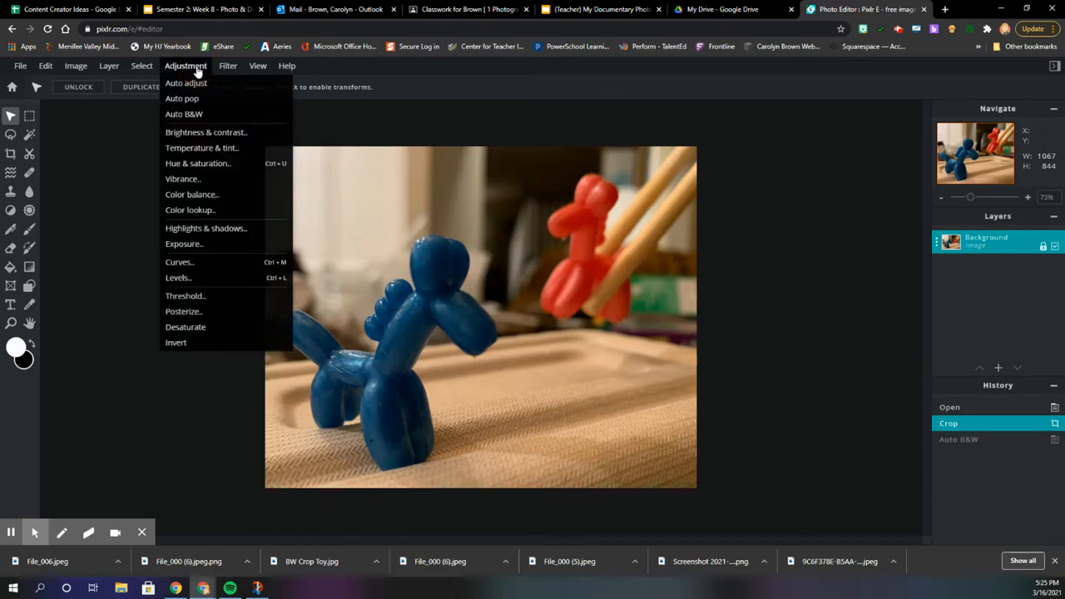
left_click(218, 171)
left_click_drag(590, 265, 843, 171)
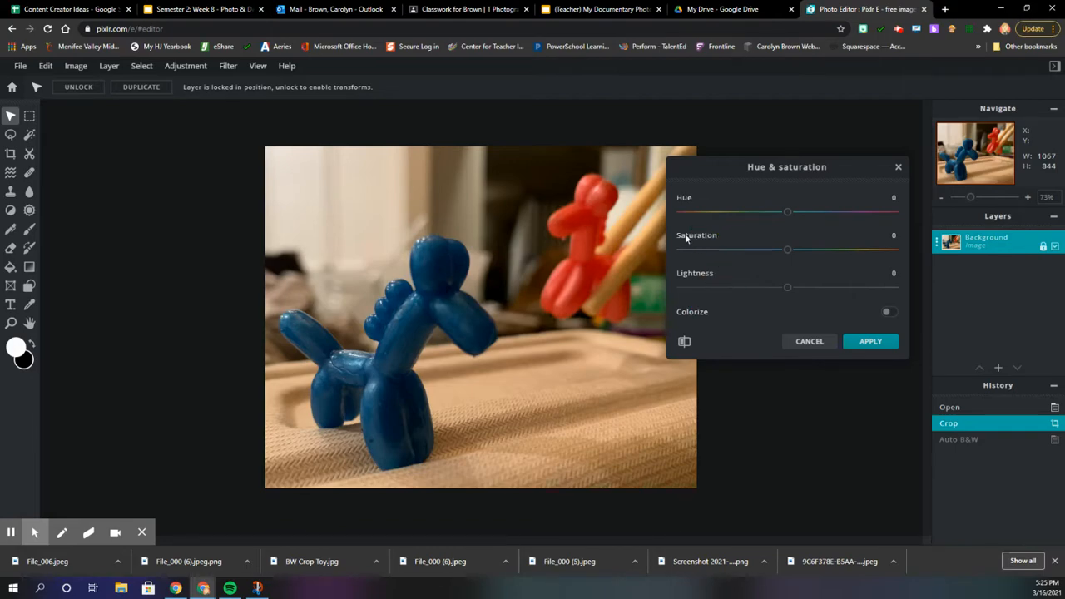
left_click_drag(791, 252, 670, 252)
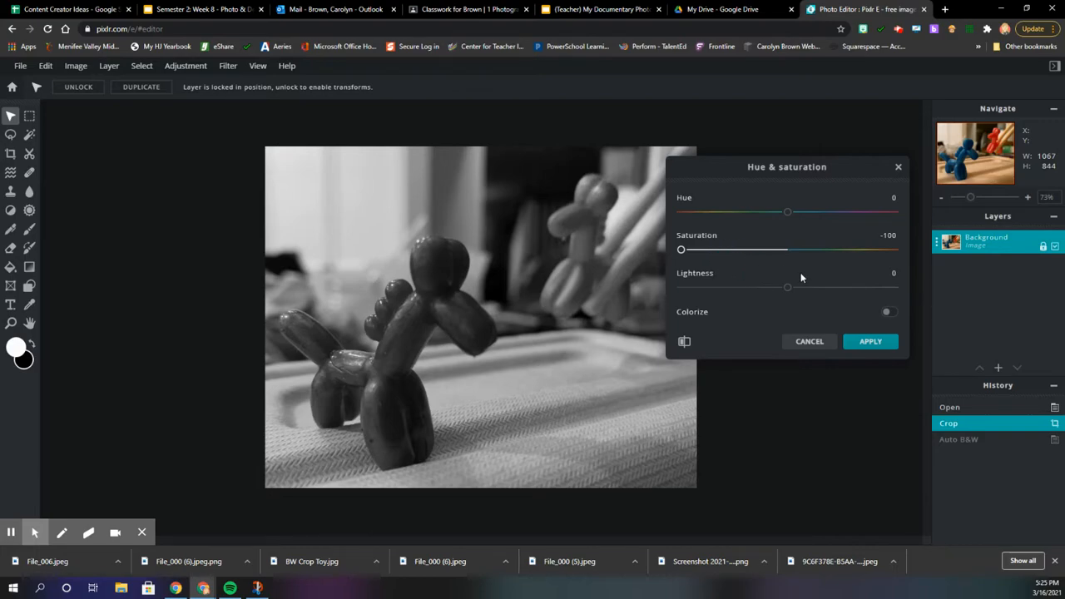
left_click(885, 343)
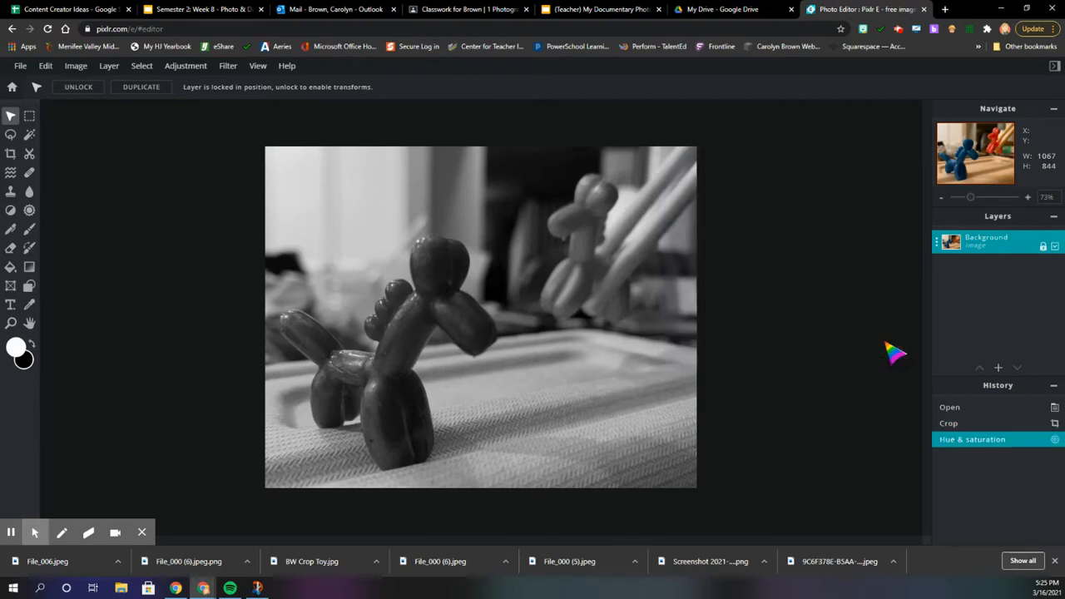
Step: Revert the photo to the Crop history state and make it black and white with the Desaturate adjustment
left_click(957, 428)
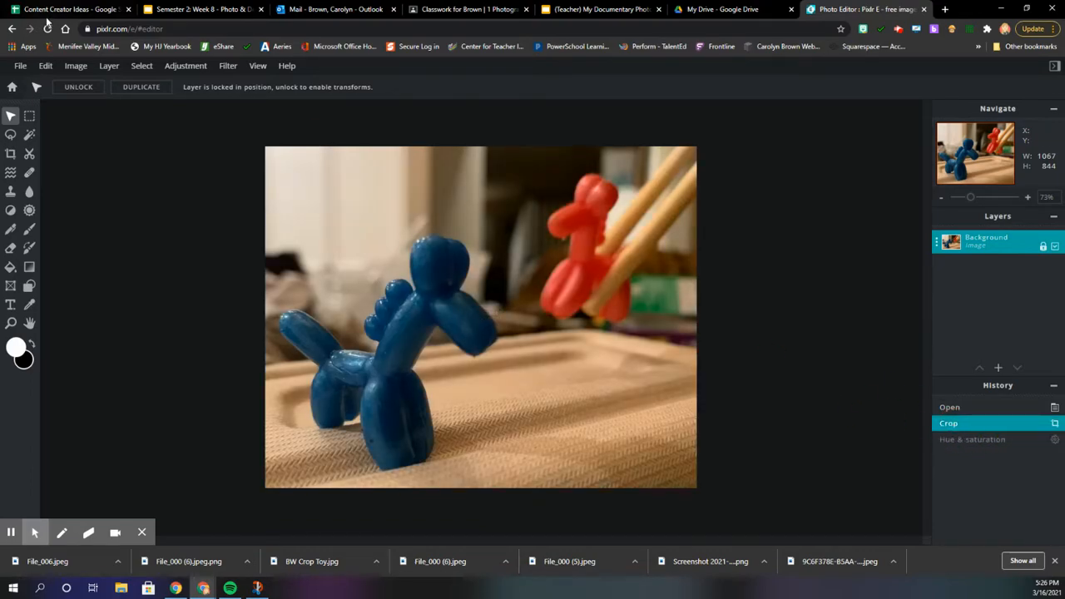
left_click(185, 67)
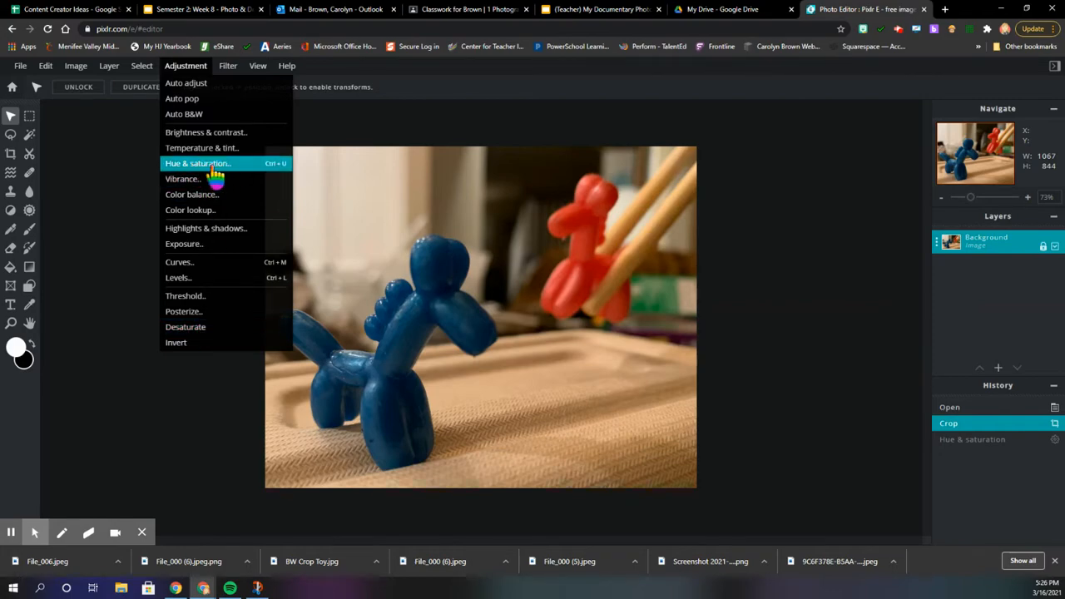
left_click(203, 330)
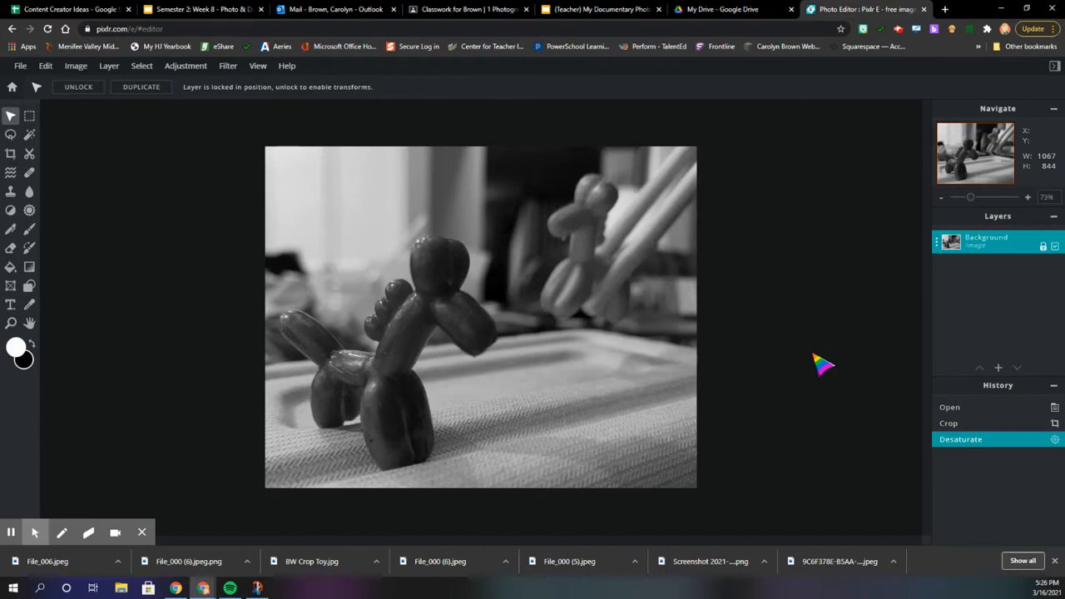
Step: Start saving the black and white photo and set its file name to BW Crop Toy
left_click(20, 68)
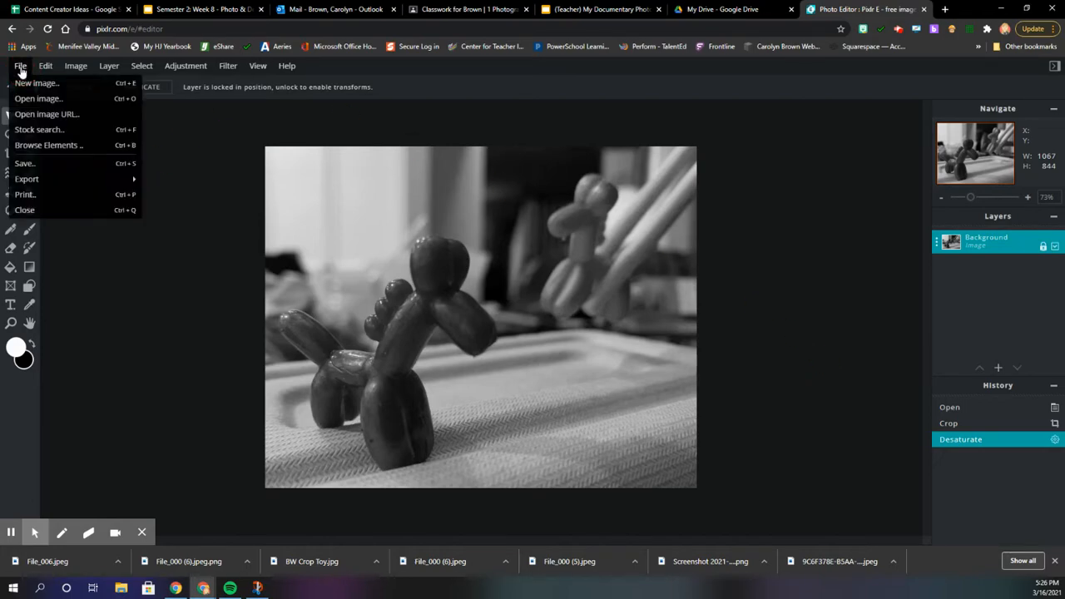
left_click(25, 164)
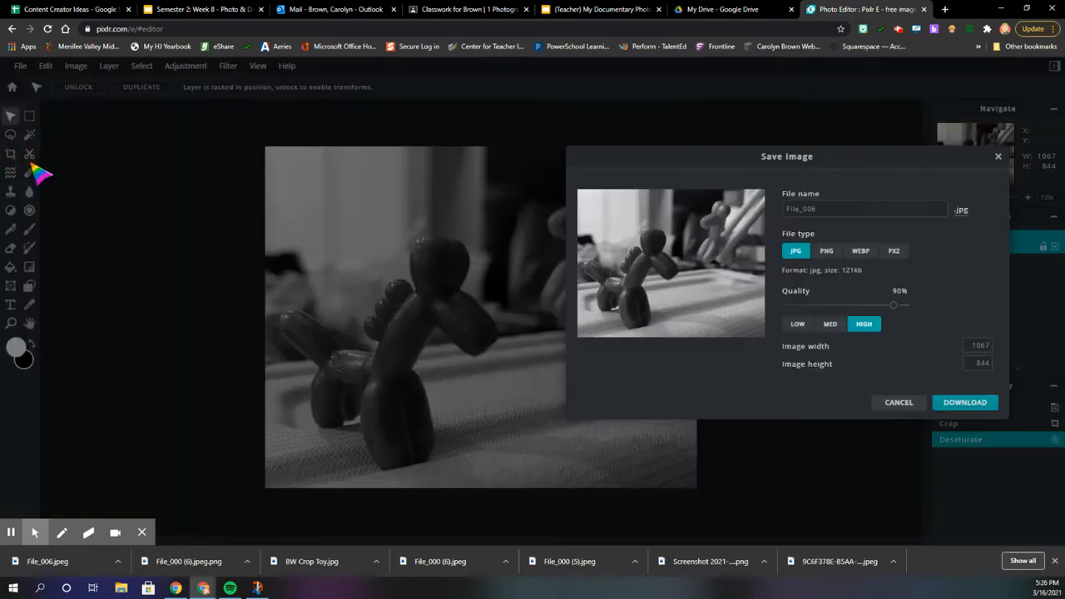
left_click(820, 209)
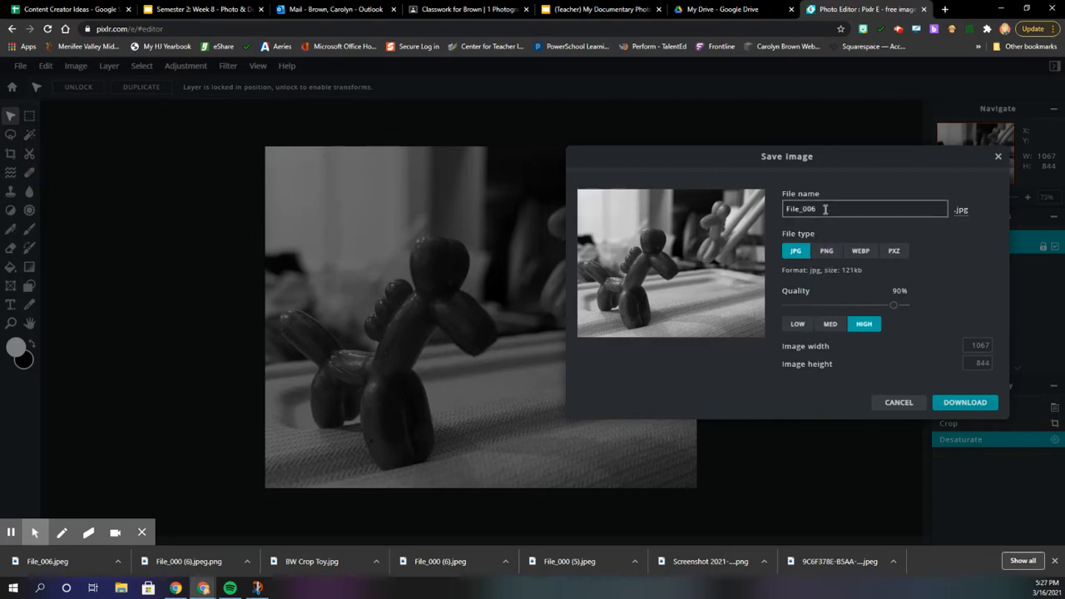
left_click_drag(820, 209, 782, 210)
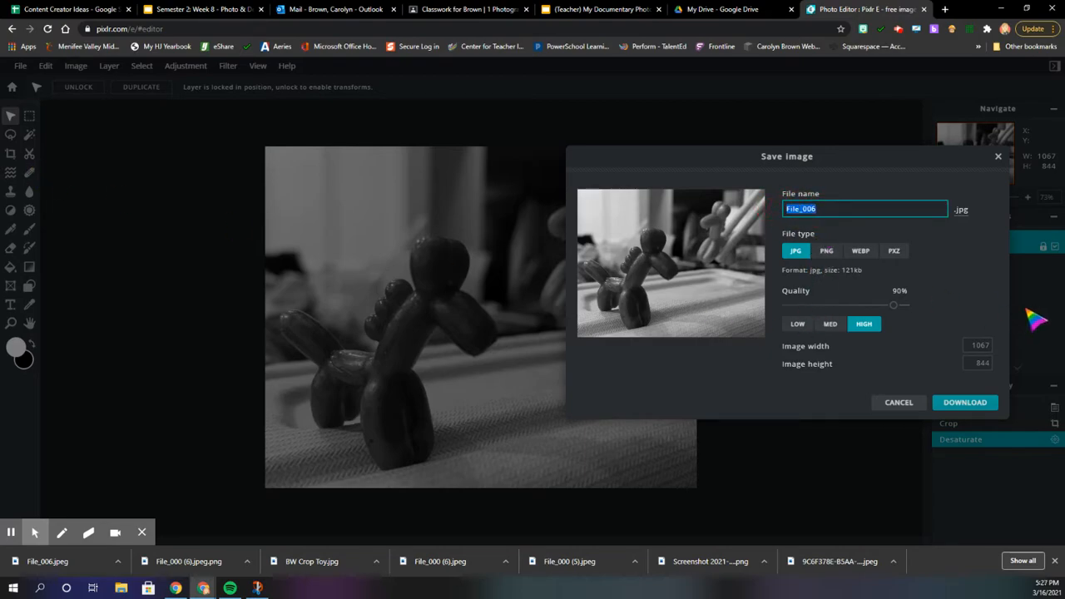
key("BackSpace")
type("BW")
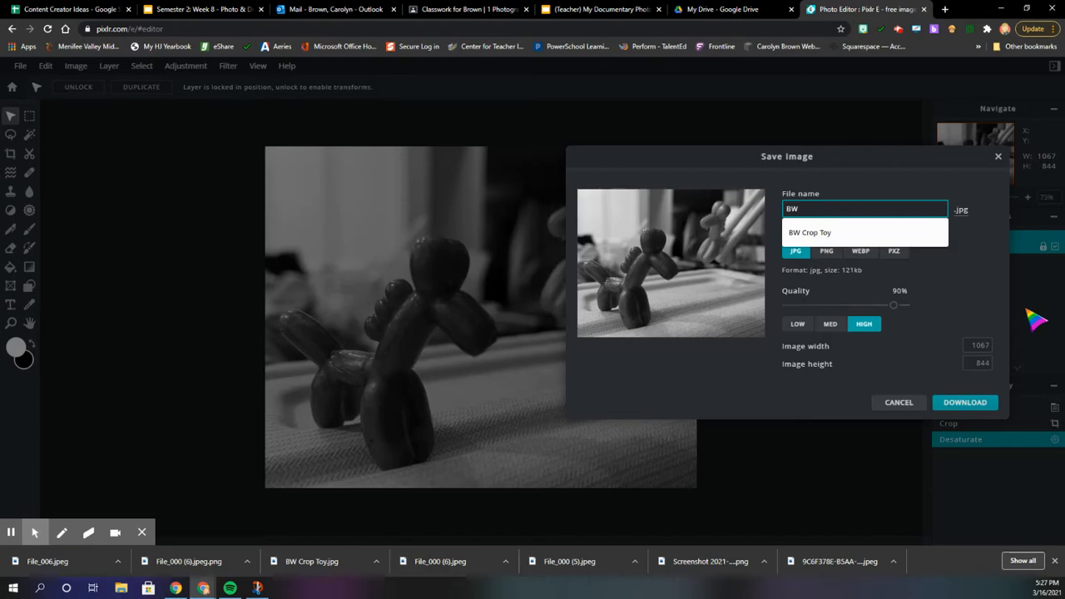
type(" Crop To")
type("y")
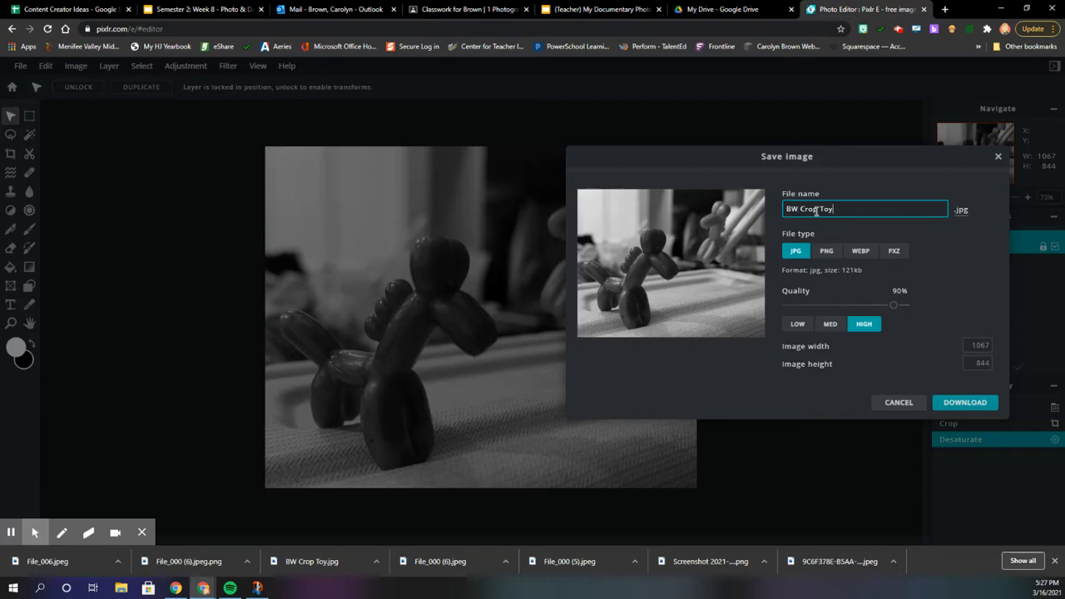
Step: Compare the PNG file type with JPG, then download the image as a low-quality JPG
left_click(828, 253)
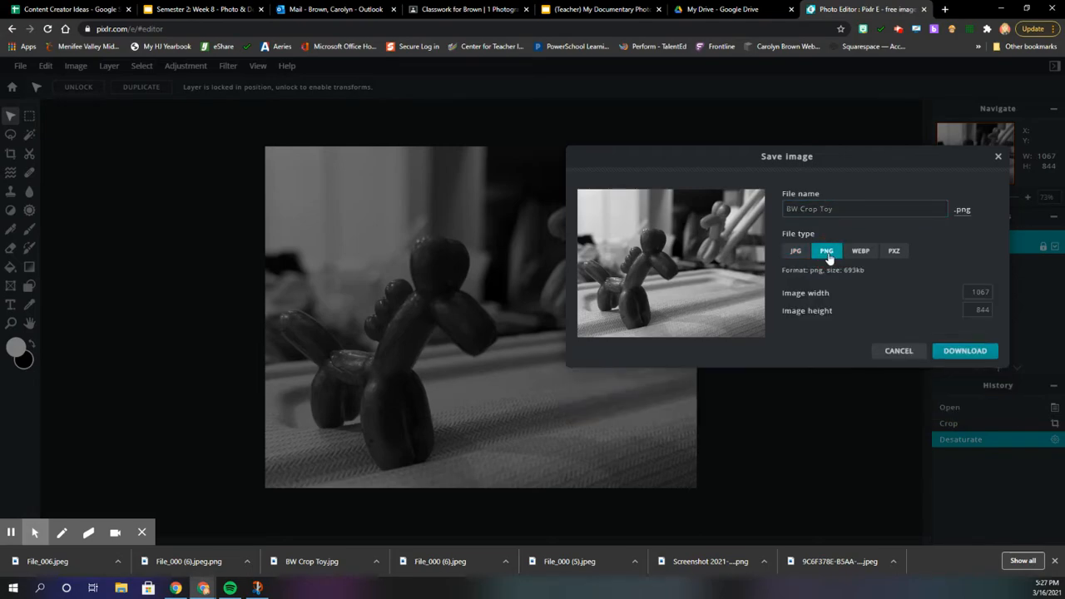
left_click(795, 255)
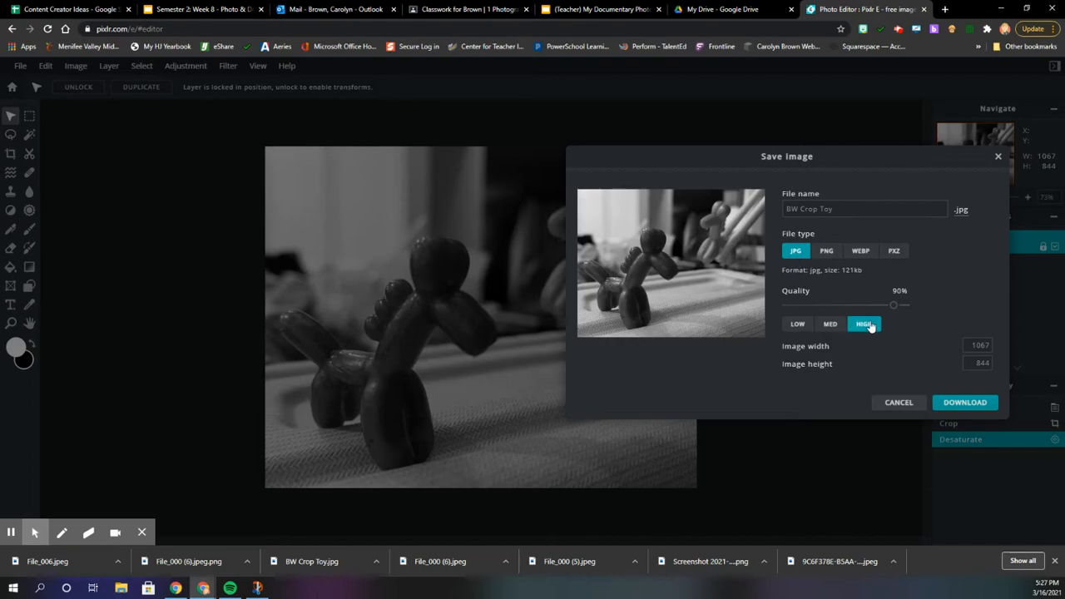
left_click(799, 325)
left_click(955, 403)
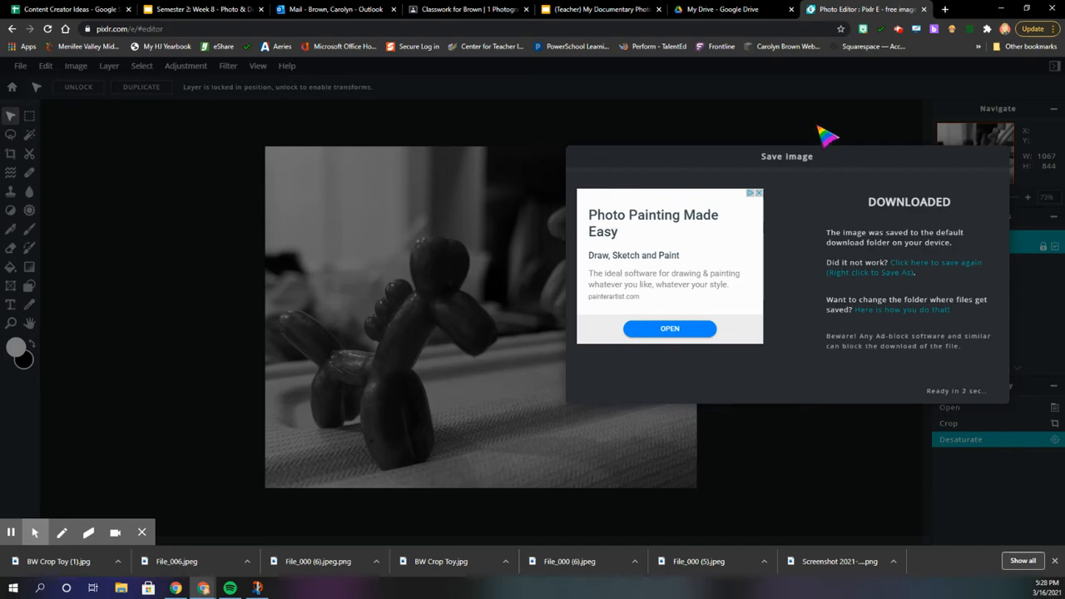
left_click(957, 390)
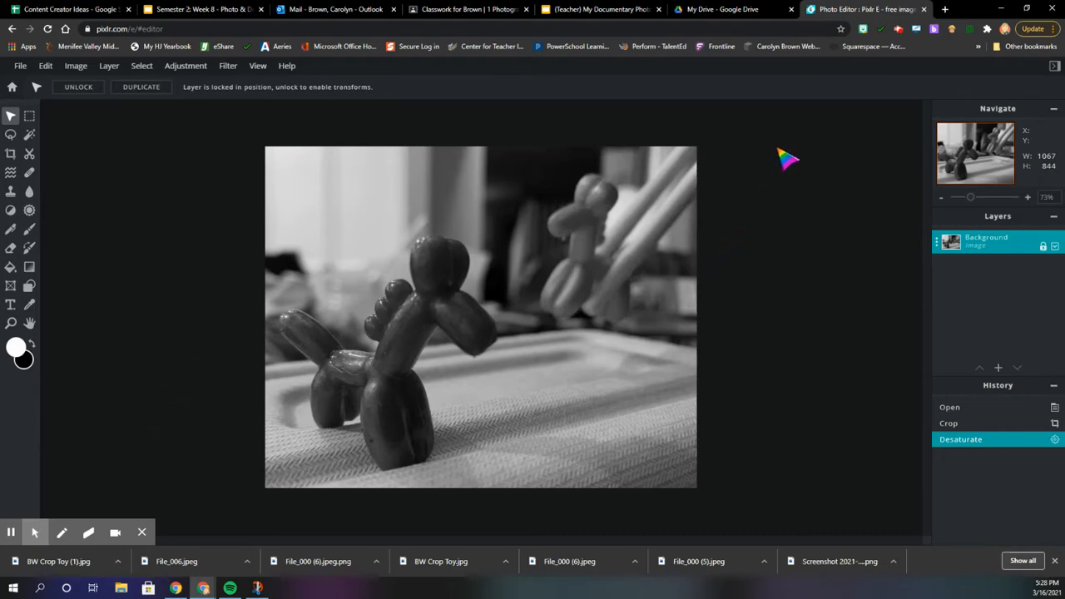
Step: Switch to Google Drive and upload BW Crop Toy (1) from Downloads, updating the existing BW Crop Toy.jpg
left_click(735, 10)
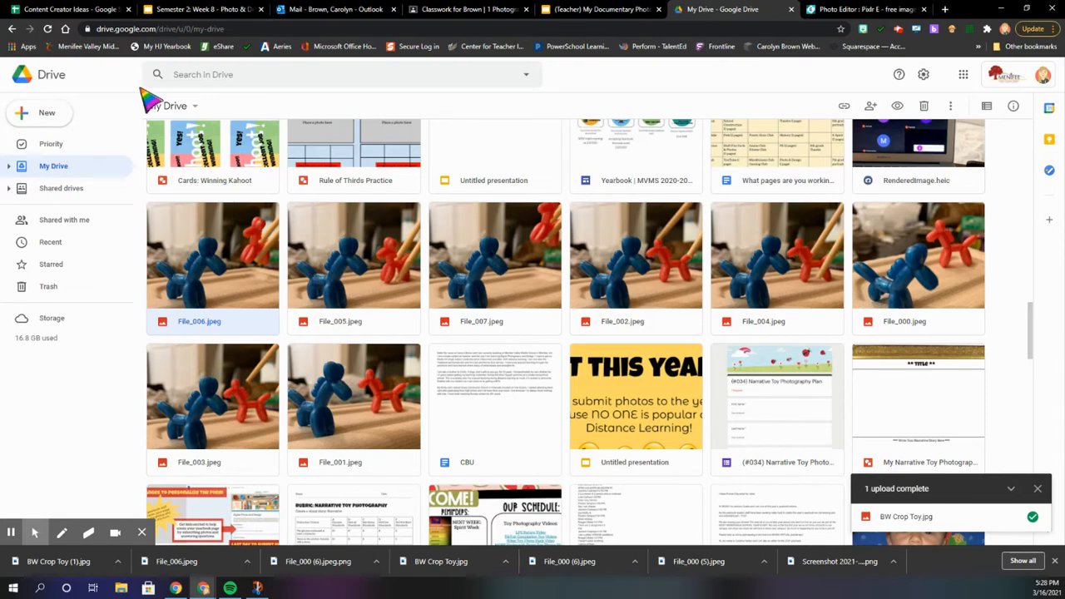
left_click(47, 121)
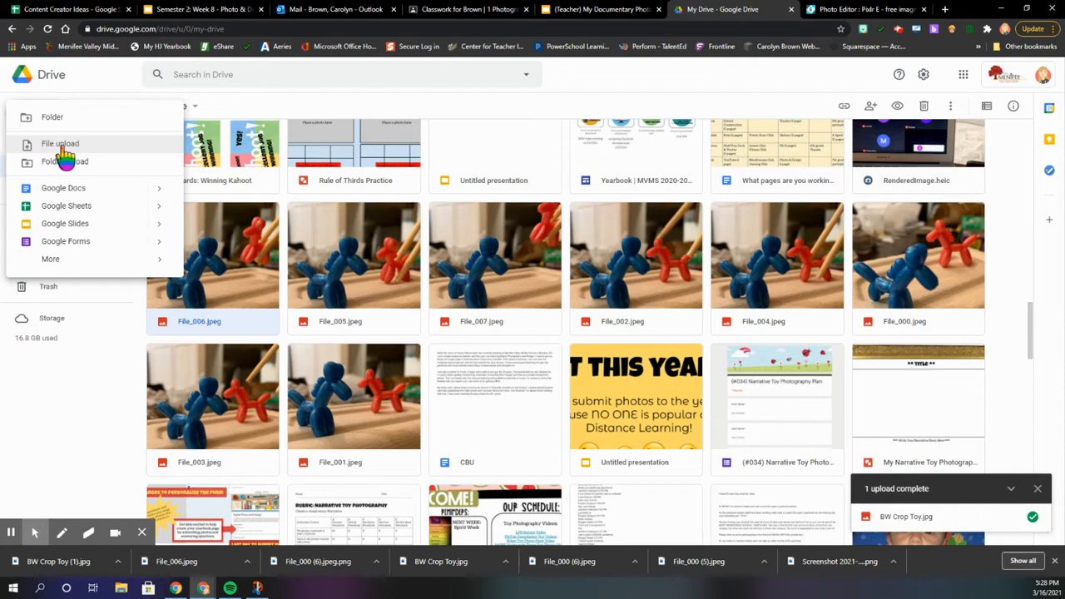
left_click(64, 146)
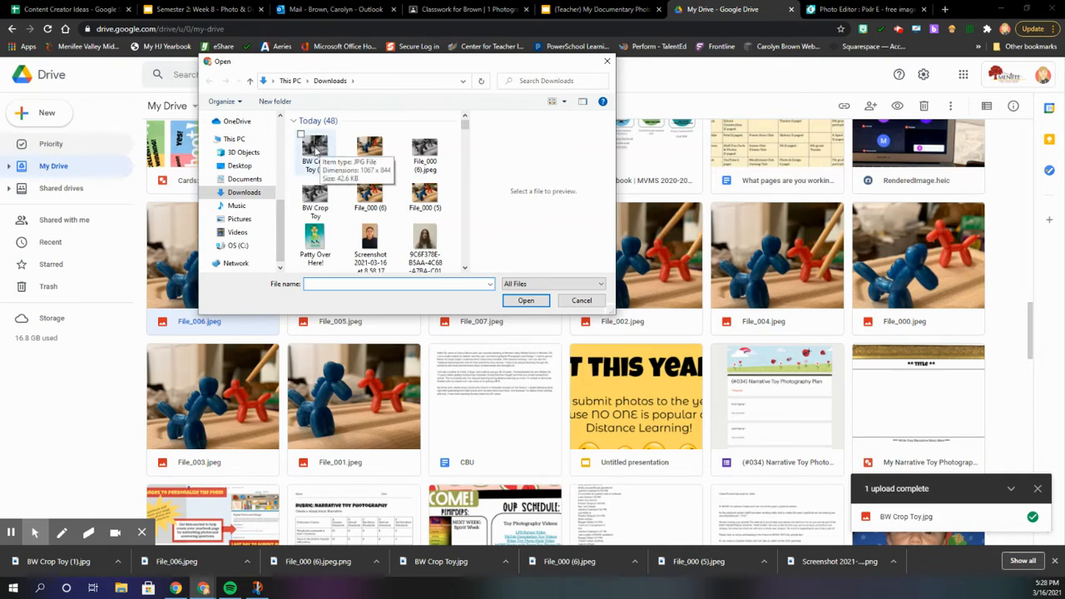
left_click(315, 150)
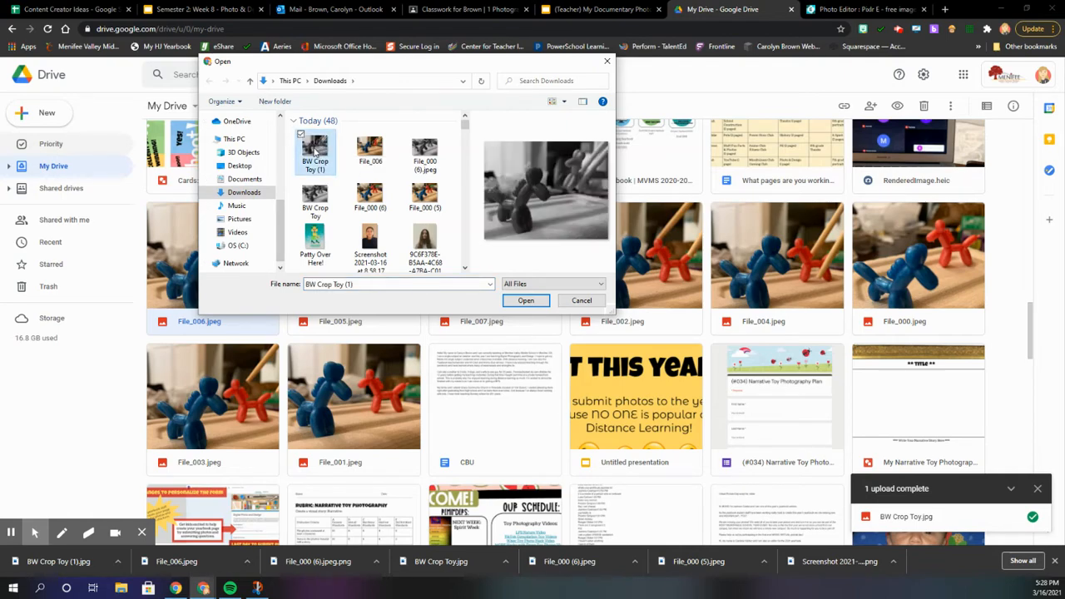
double_click(315, 150)
scroll(586, 381, "up", 2)
scroll(587, 381, "up", 10)
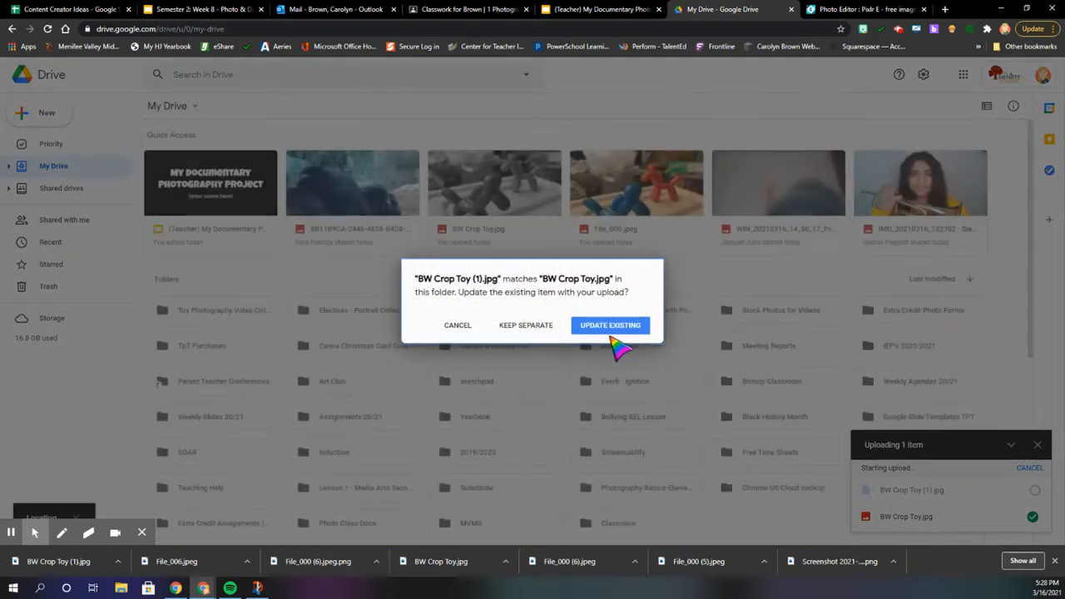
scroll(516, 341, "down", 3)
left_click(612, 331)
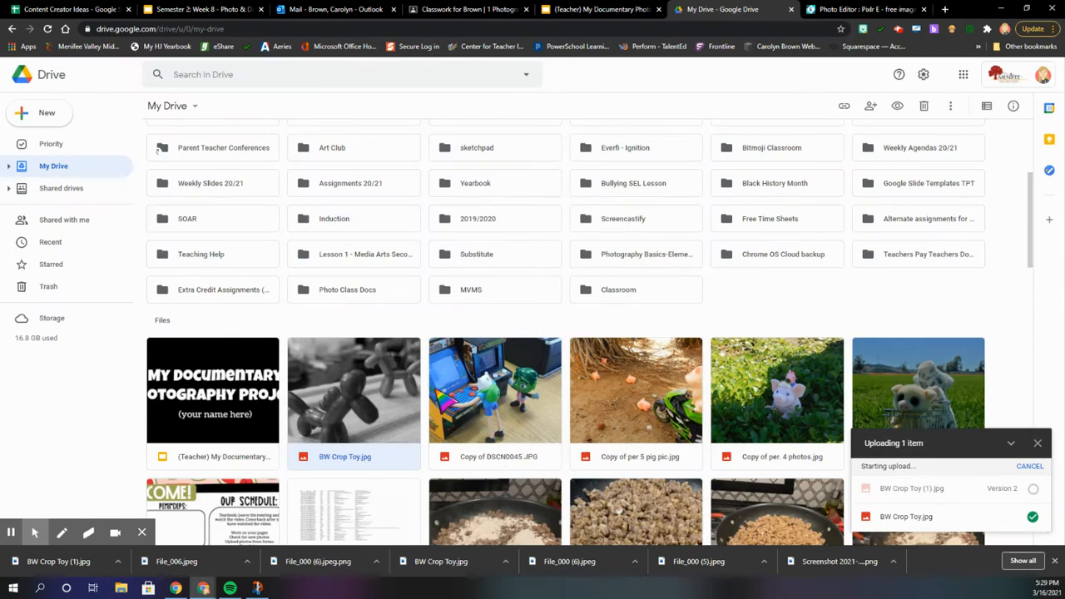
Step: Preview the uploaded BW Crop Toy.jpg in My Drive and return to the file list
scroll(247, 366, "down", 1)
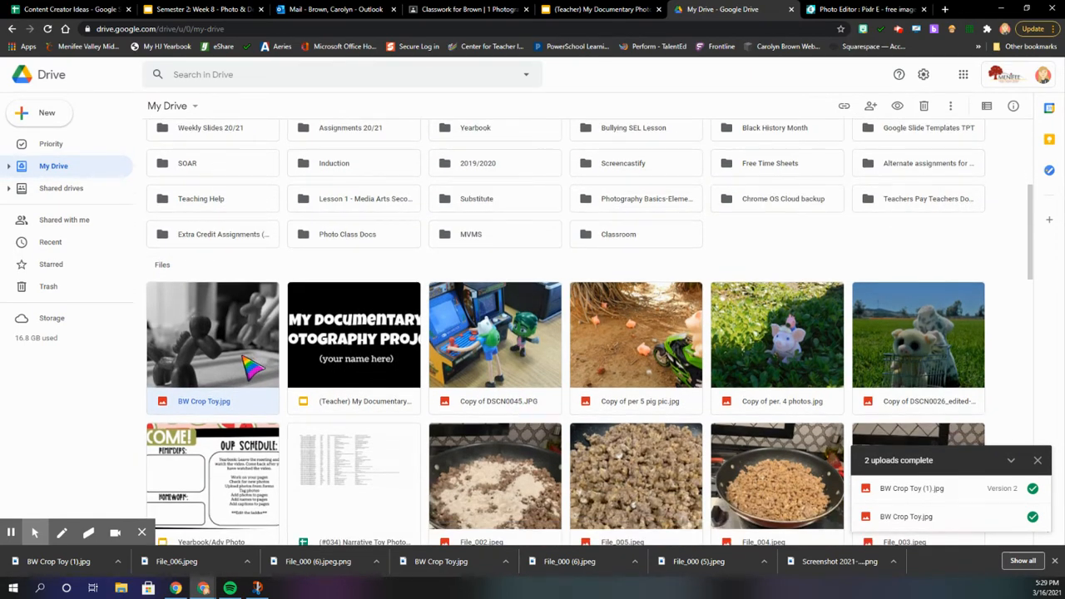
double_click(250, 366)
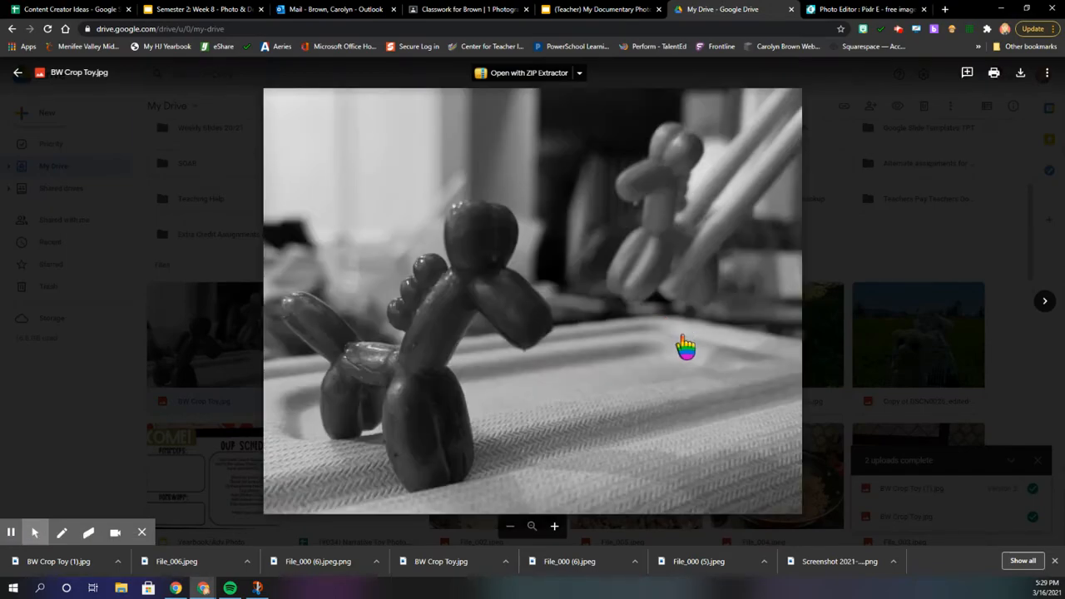
left_click(17, 73)
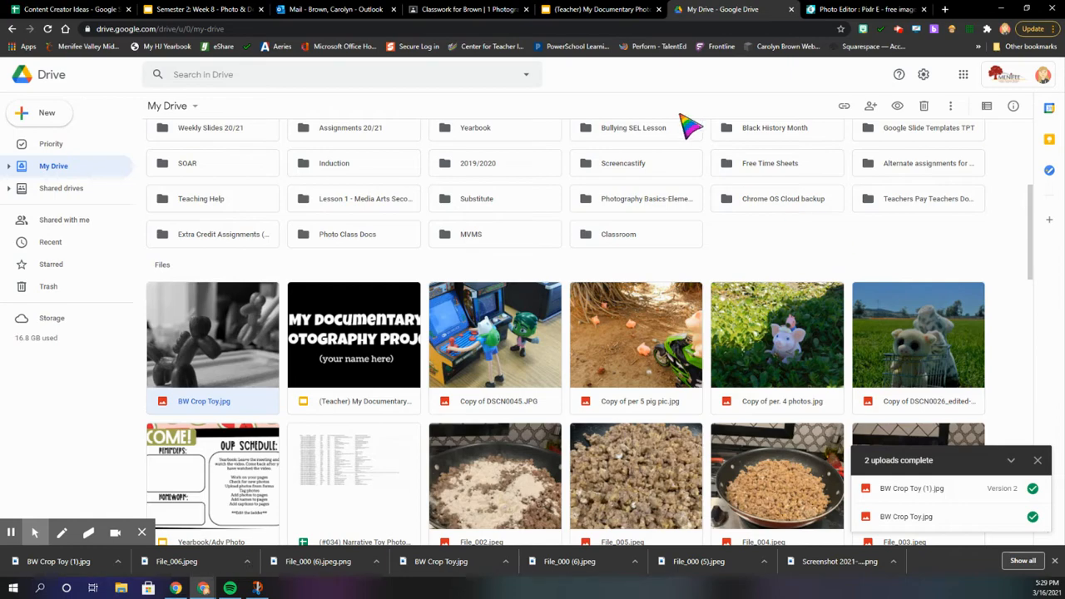
Step: Switch to the My Documentary Photography Project presentation in Google Slides and review the title, 20 best photos, top 5 and Photo Information slides
left_click(605, 12)
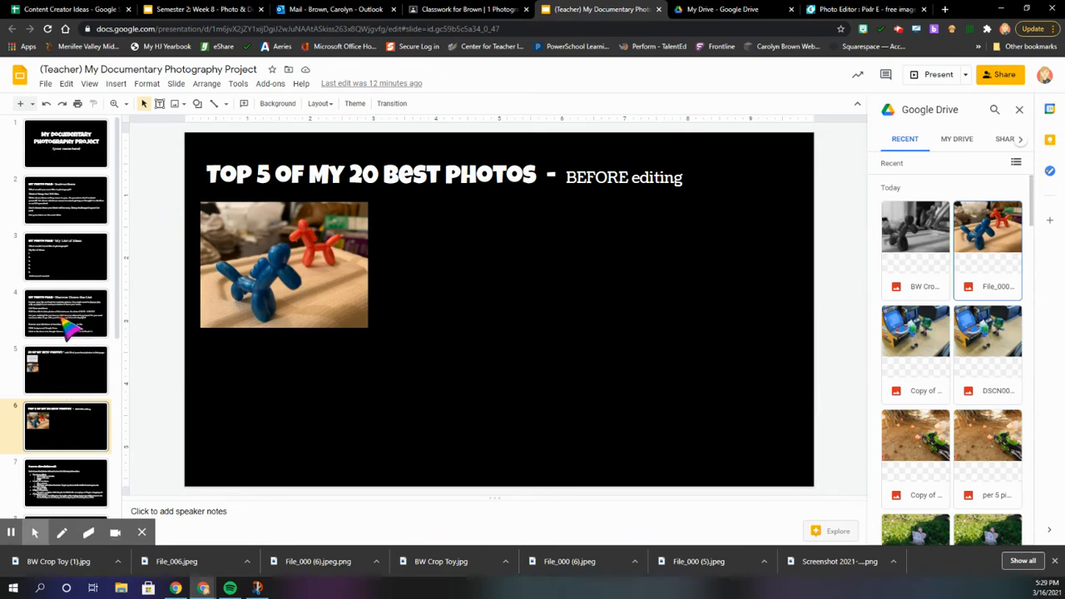
left_click(73, 157)
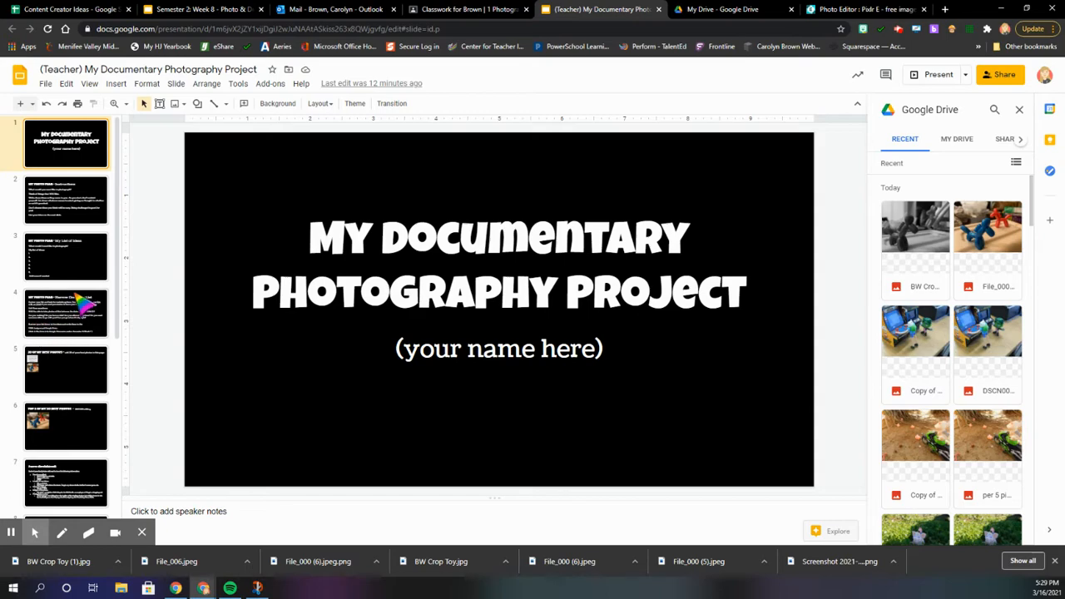
scroll(75, 287, "down", 1)
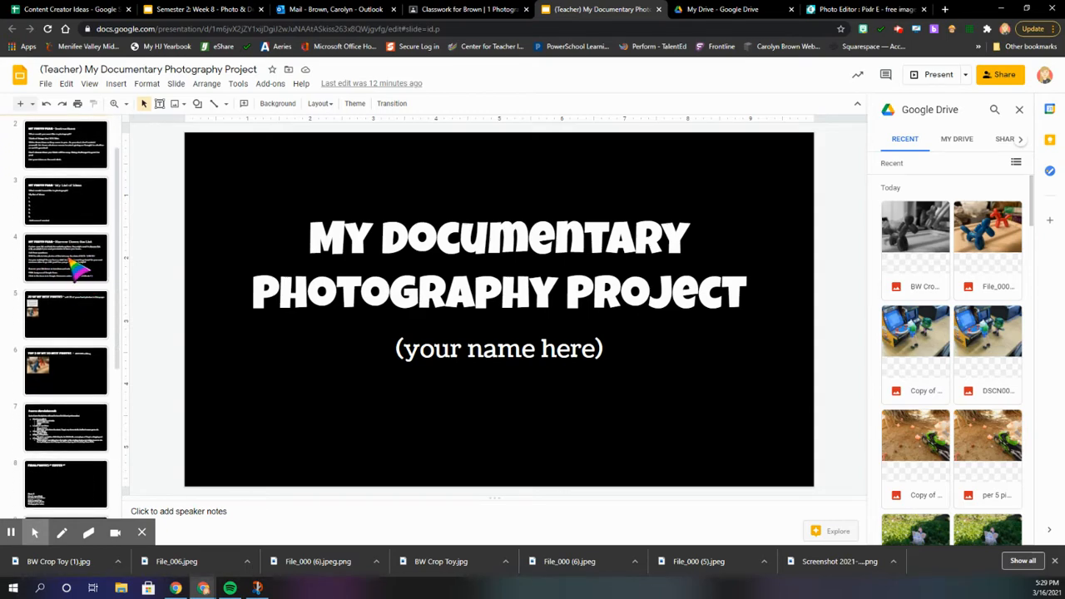
left_click(62, 312)
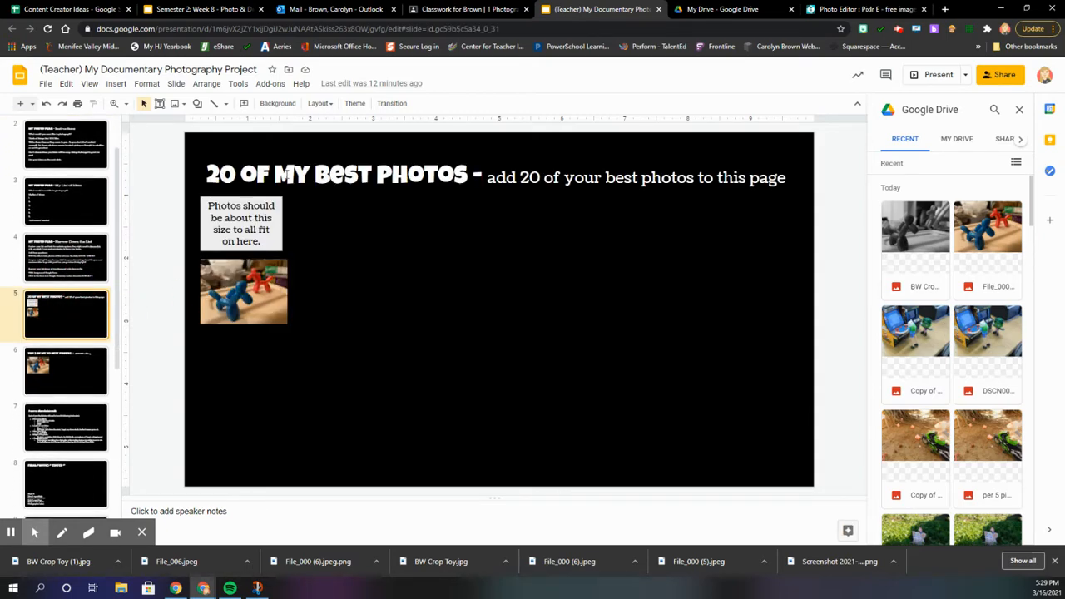
left_click(255, 290)
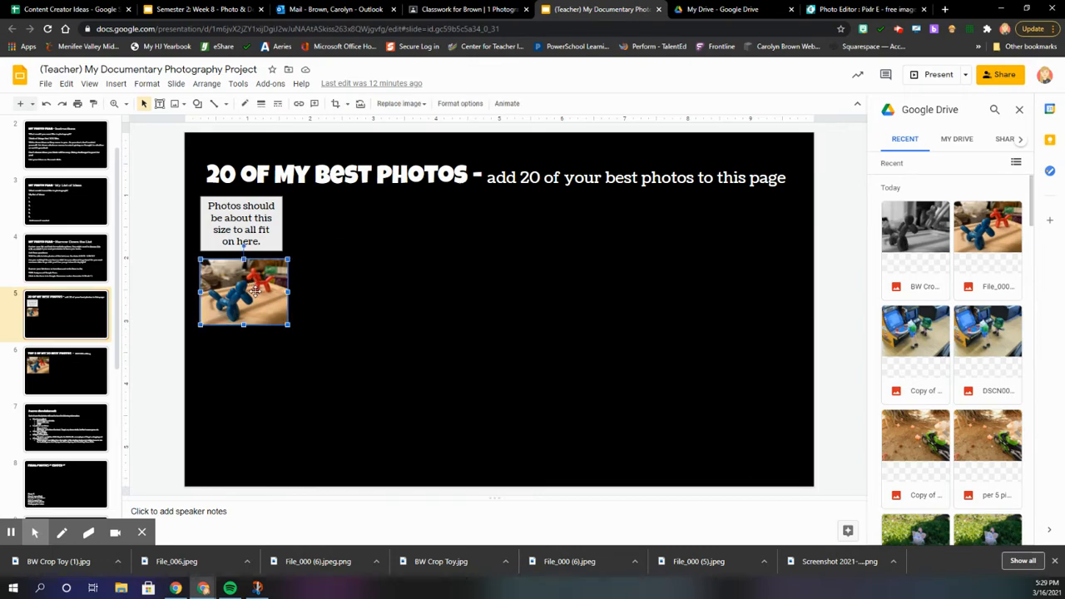
left_click(317, 312)
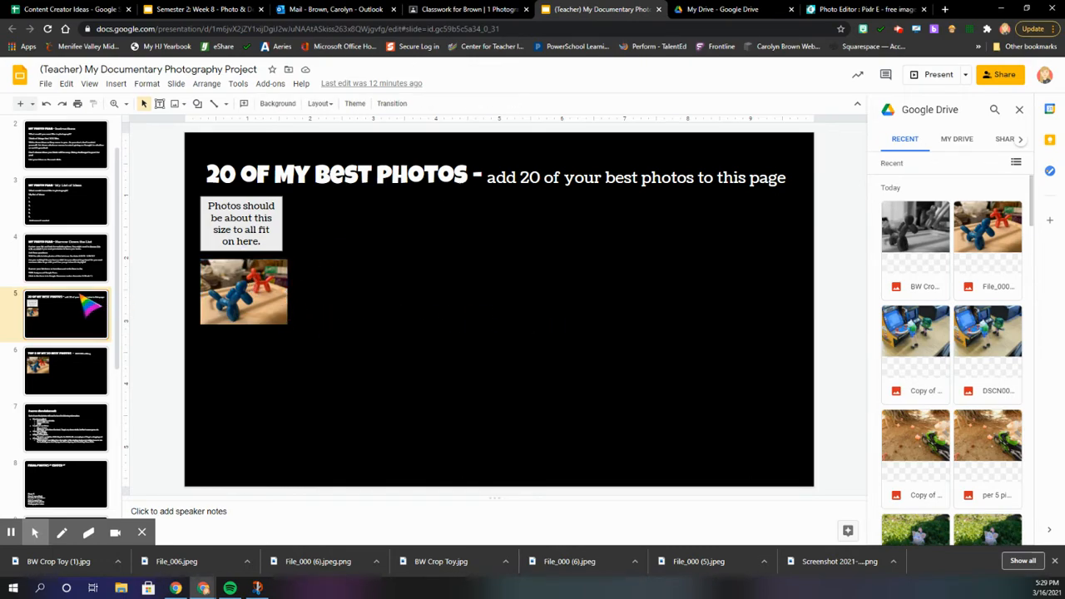
left_click(75, 379)
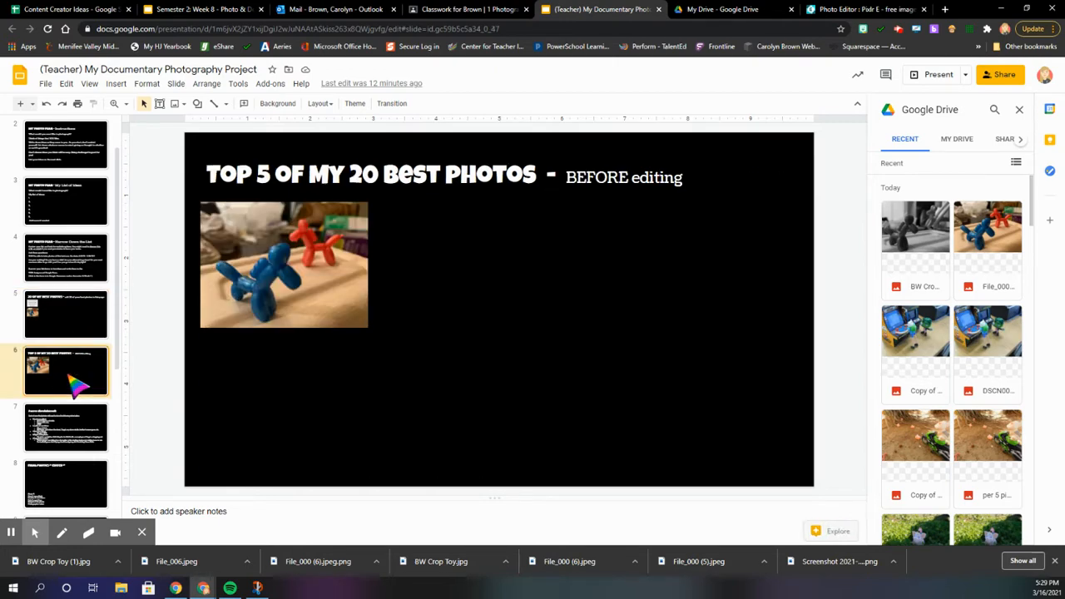
left_click(348, 258)
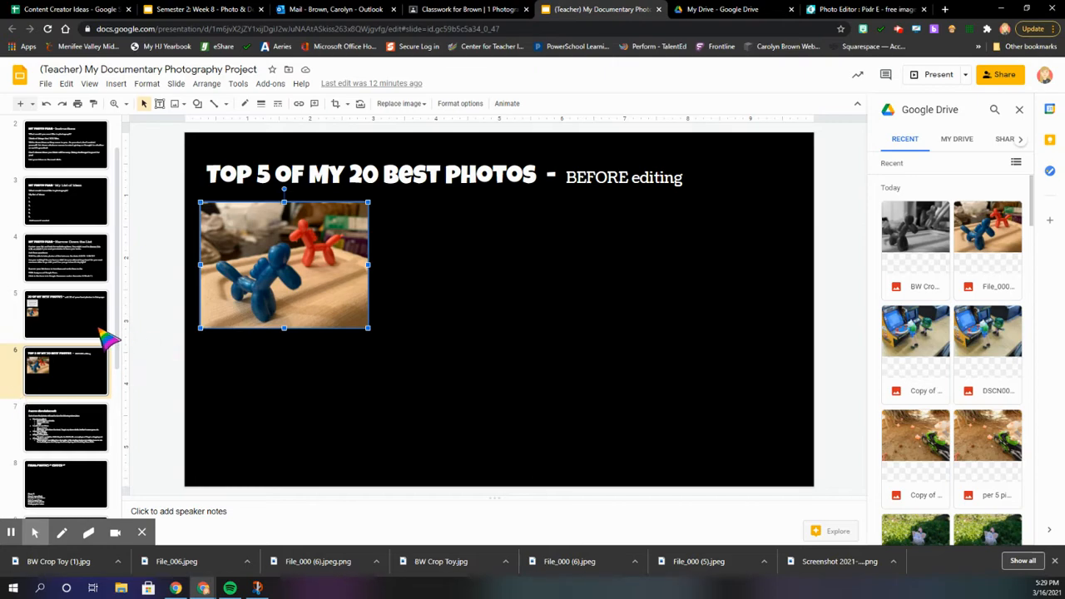
left_click(76, 419)
scroll(75, 422, "down", 1)
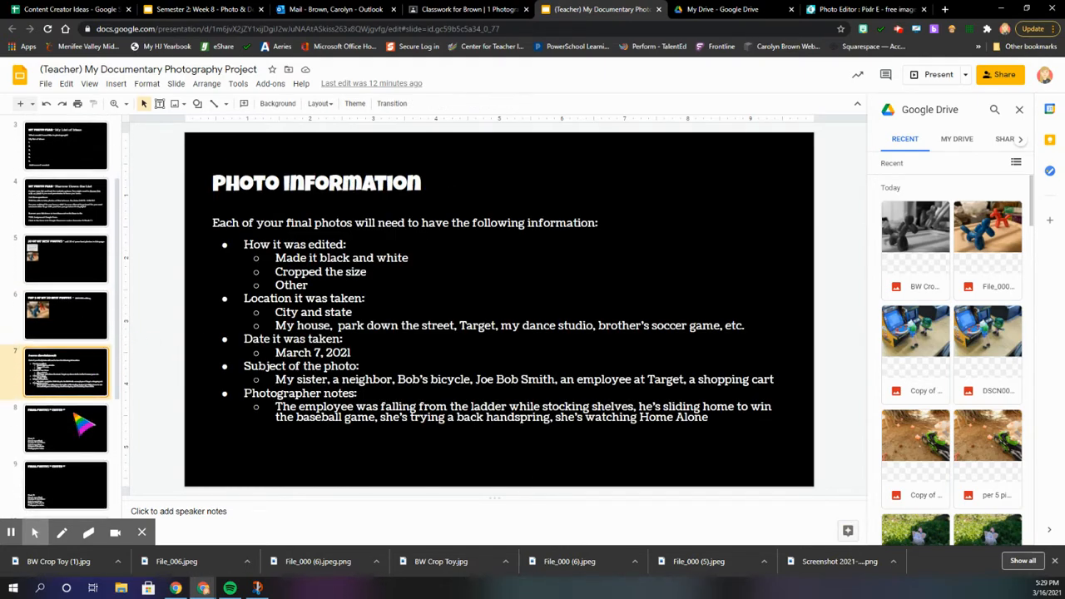